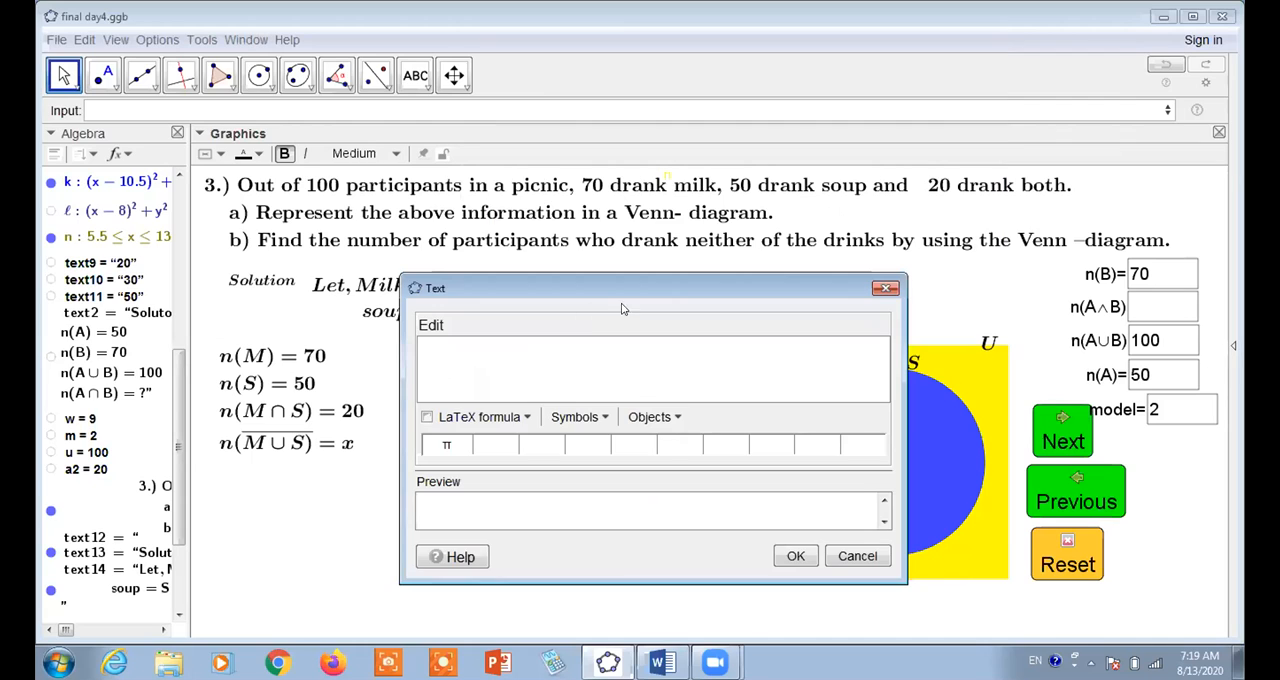
Add a LaTeX text with the dynamic expression b-a inside the red part of circle M
left_click(662, 416)
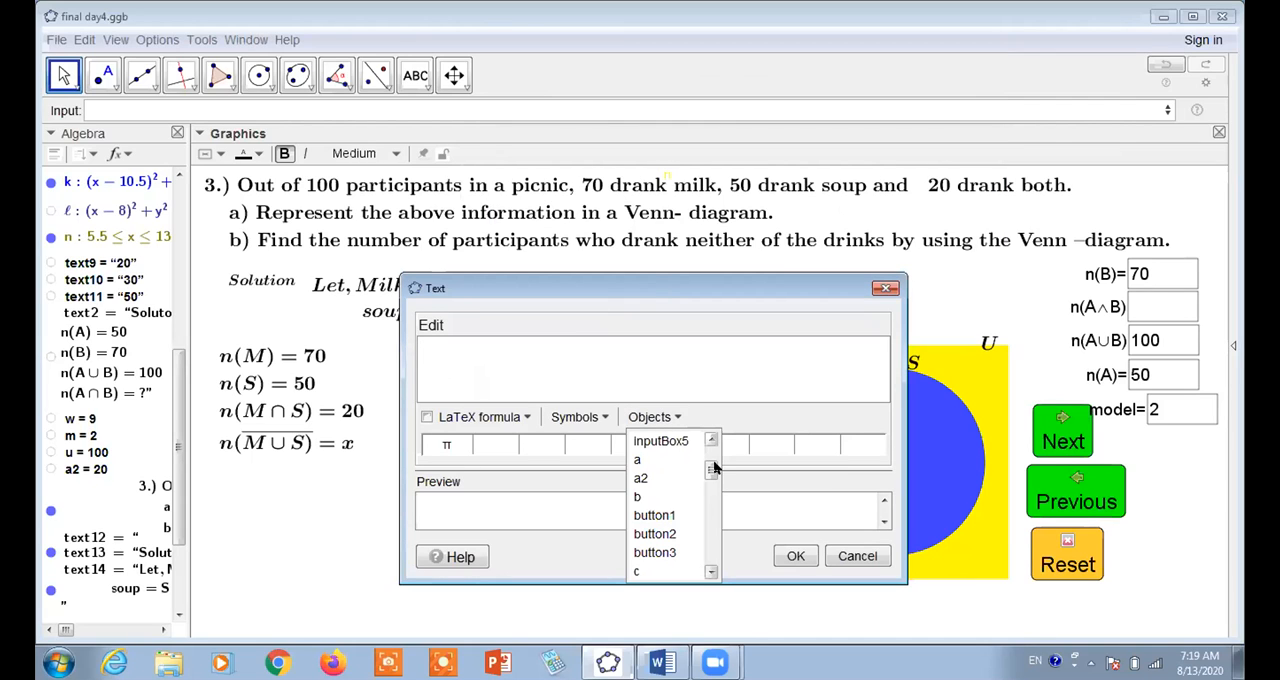
left_click_drag(711, 469, 713, 452)
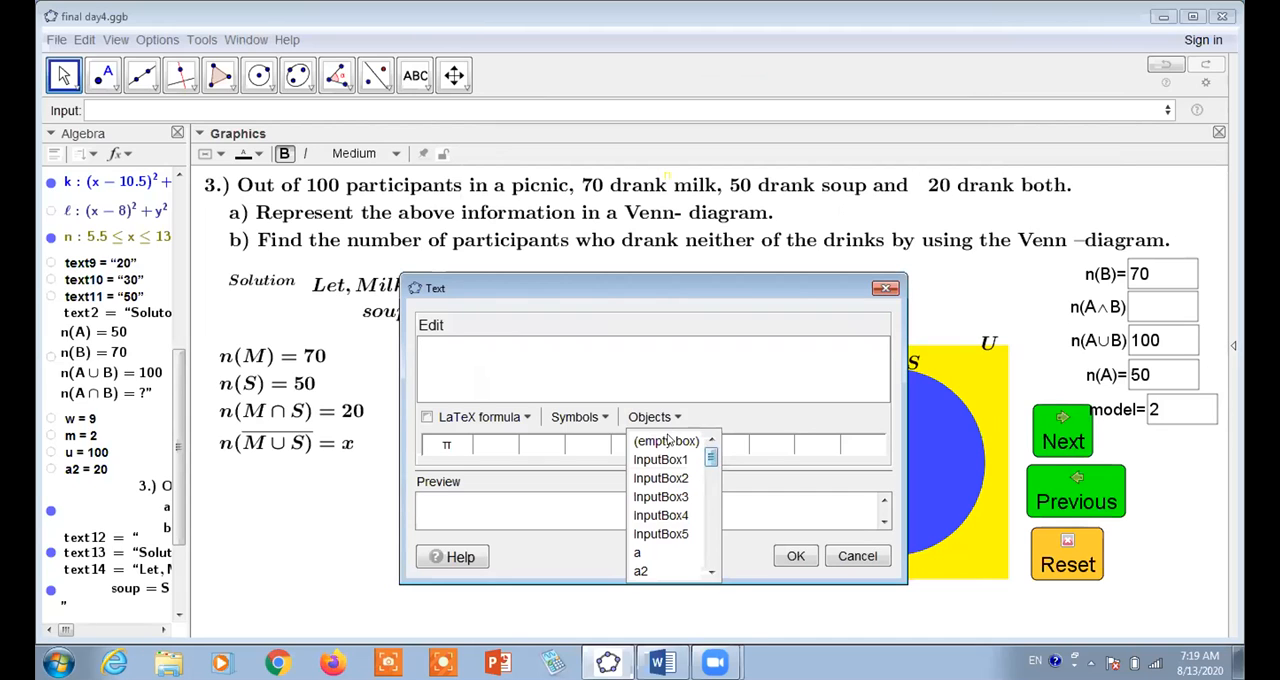
left_click(668, 441)
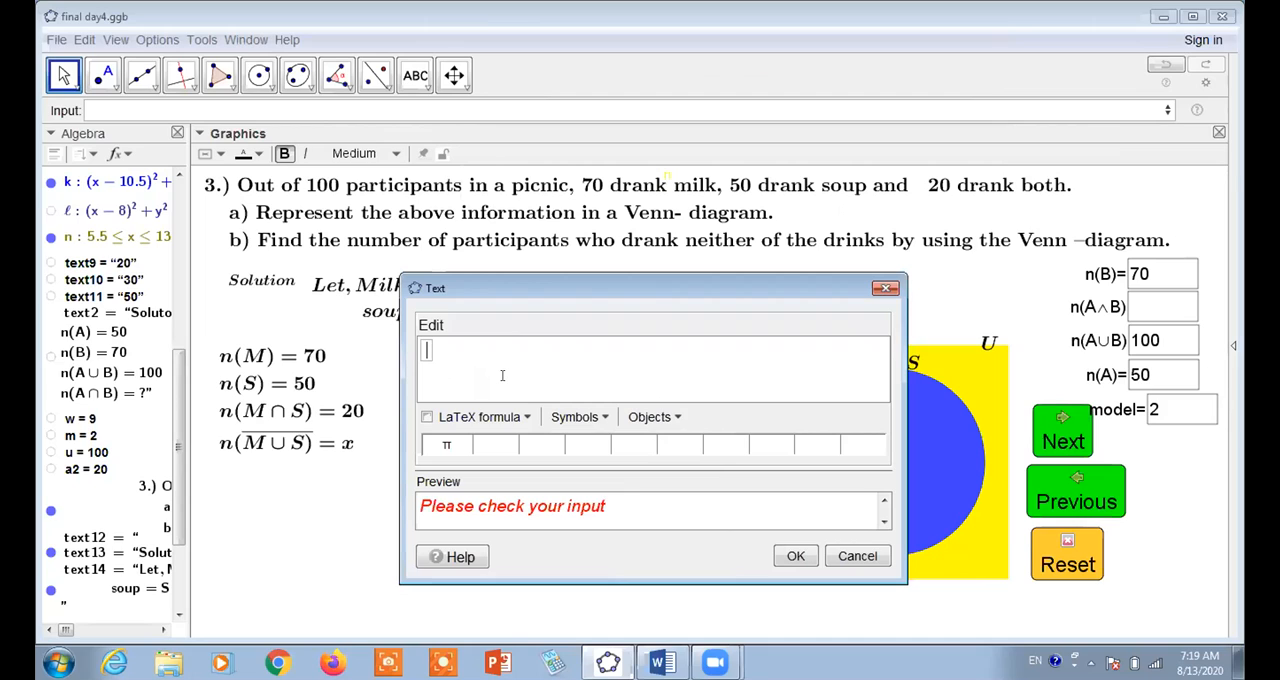
type("b")
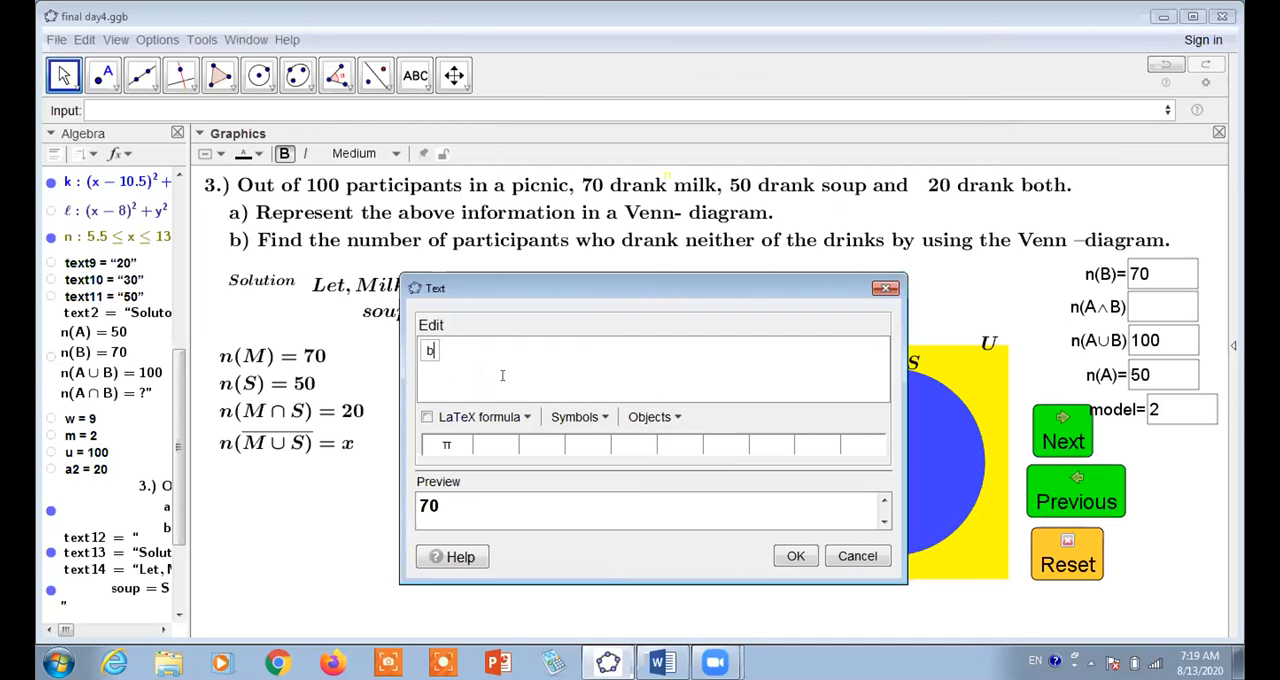
type("-")
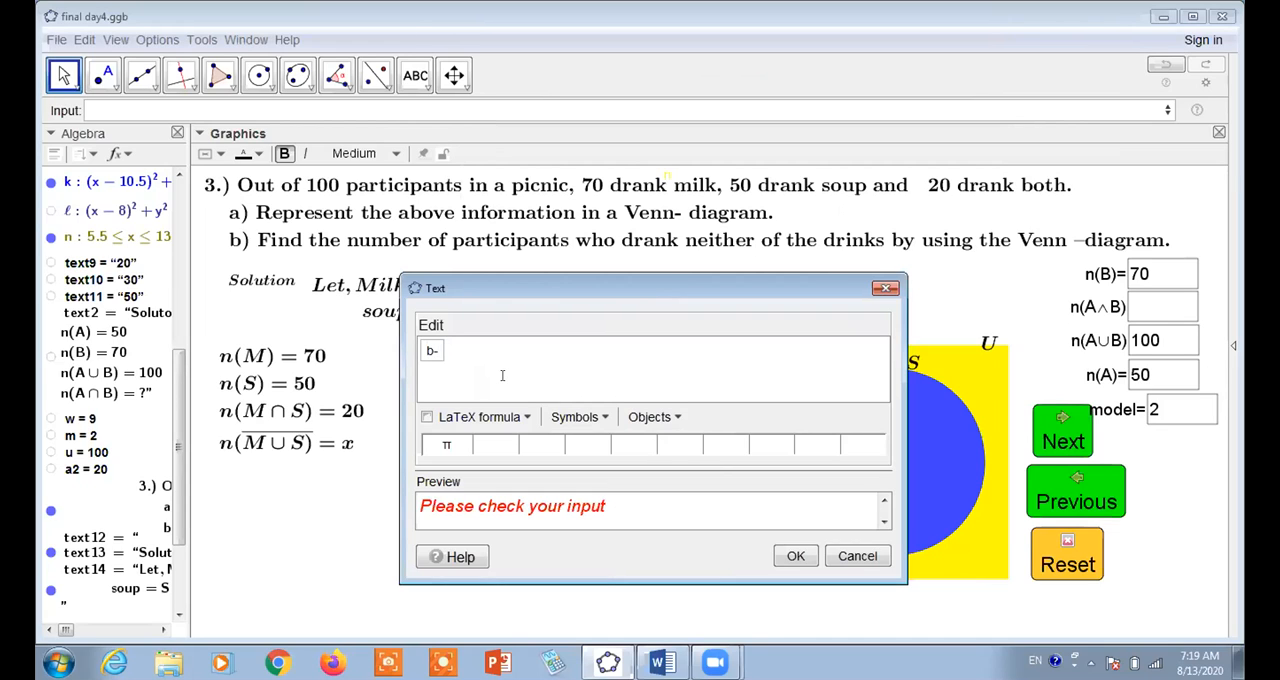
type("a")
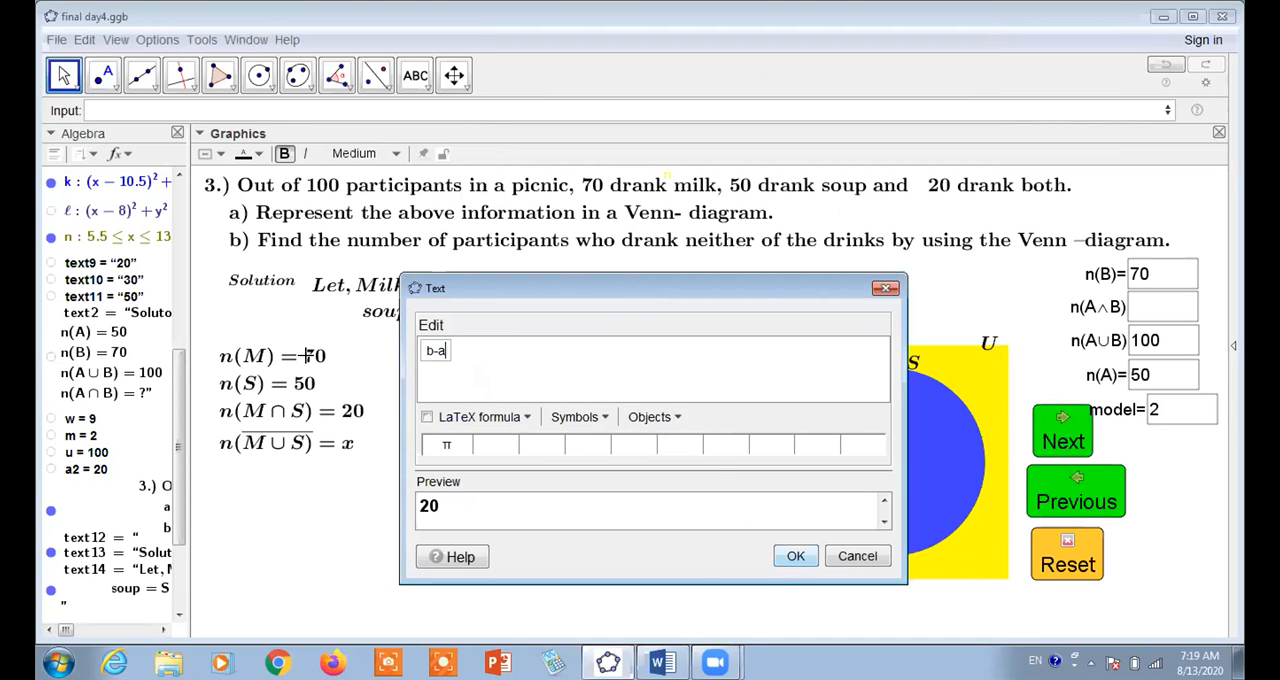
left_click(427, 417)
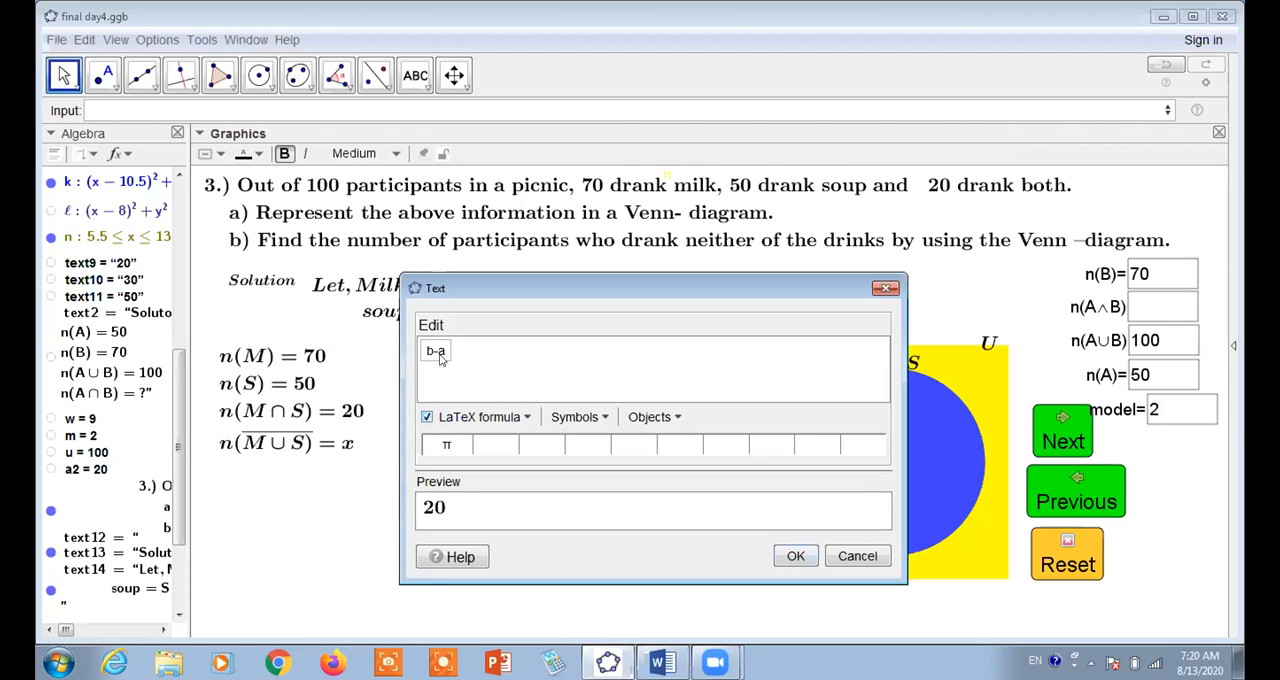
left_click(672, 418)
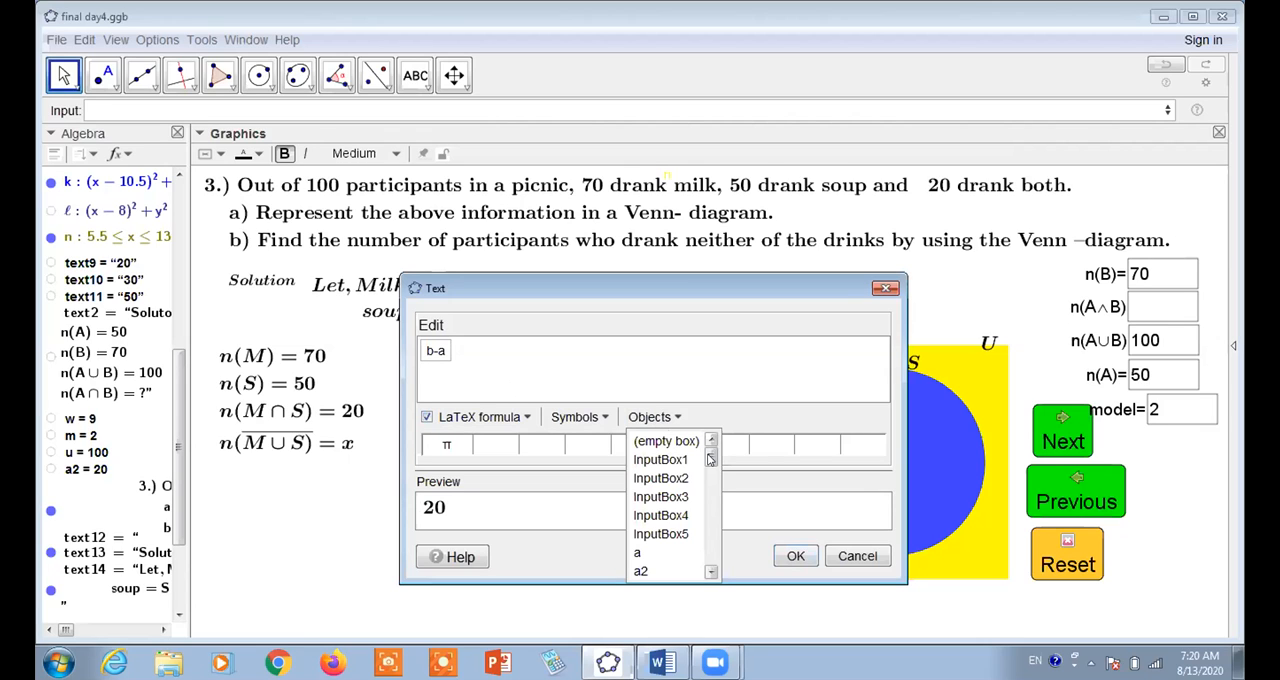
left_click(699, 378)
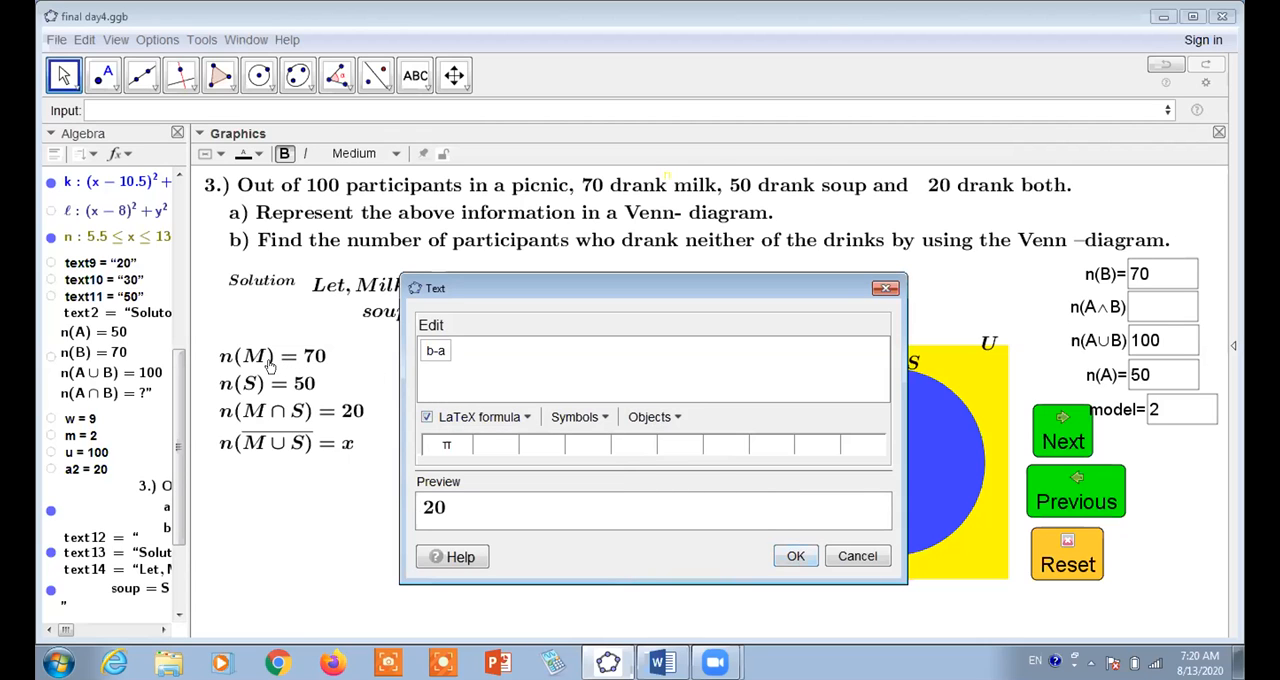
left_click(796, 557)
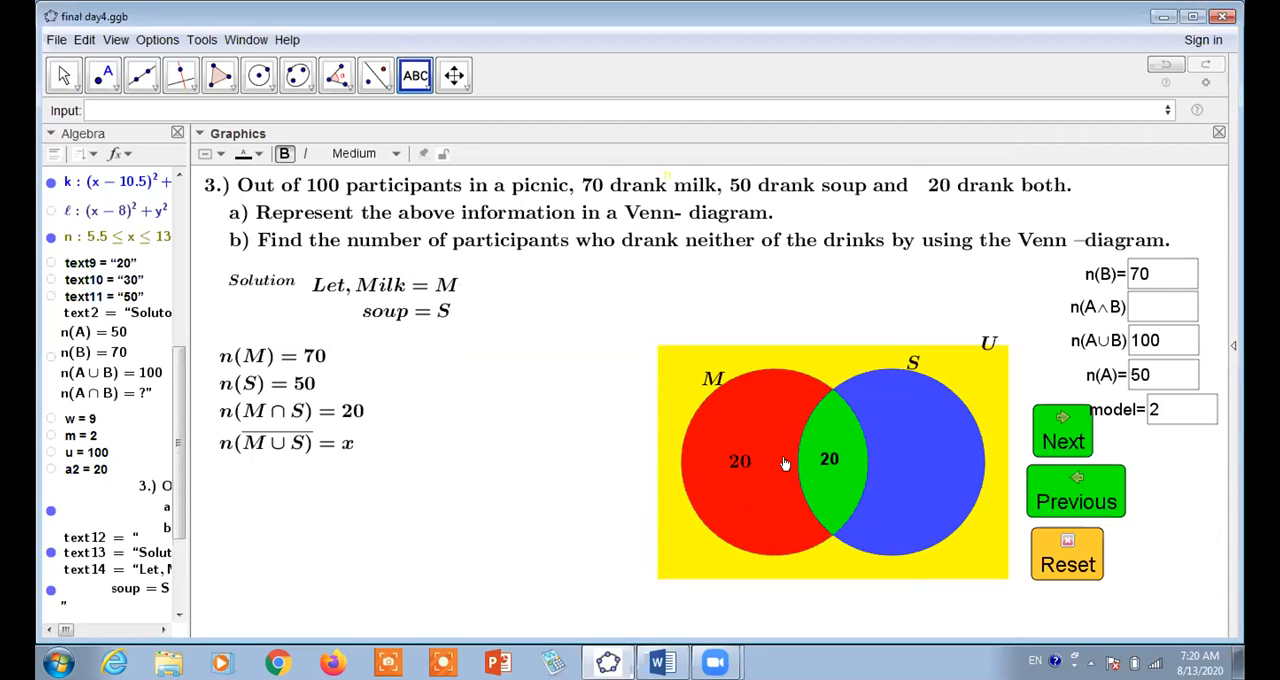
Place a text with the dynamic expression a-b inside the blue part of circle S
left_click(920, 462)
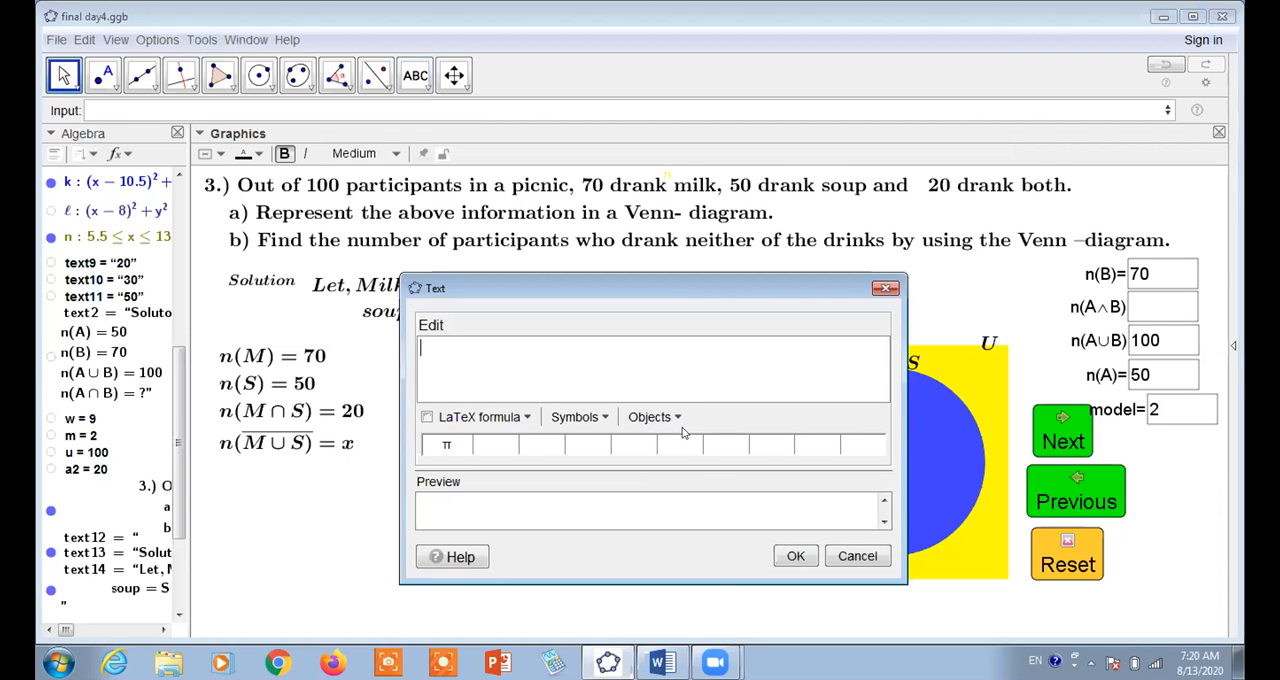
left_click(652, 417)
left_click(638, 552)
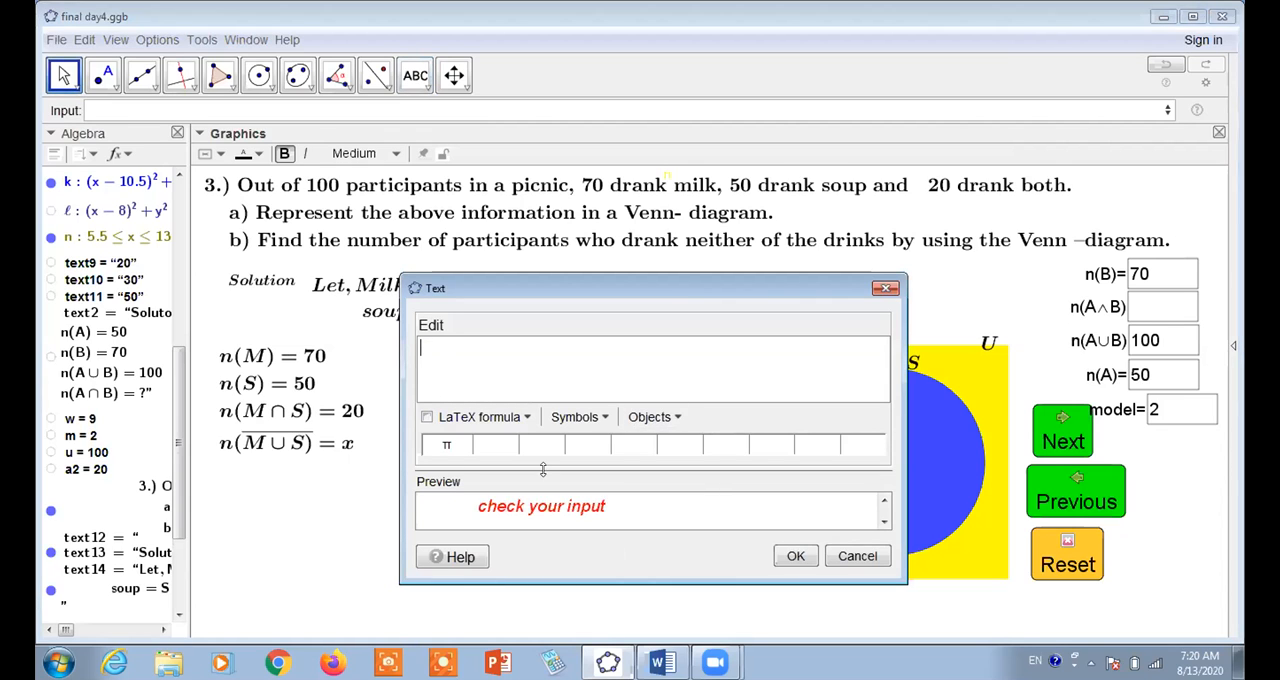
type("a-")
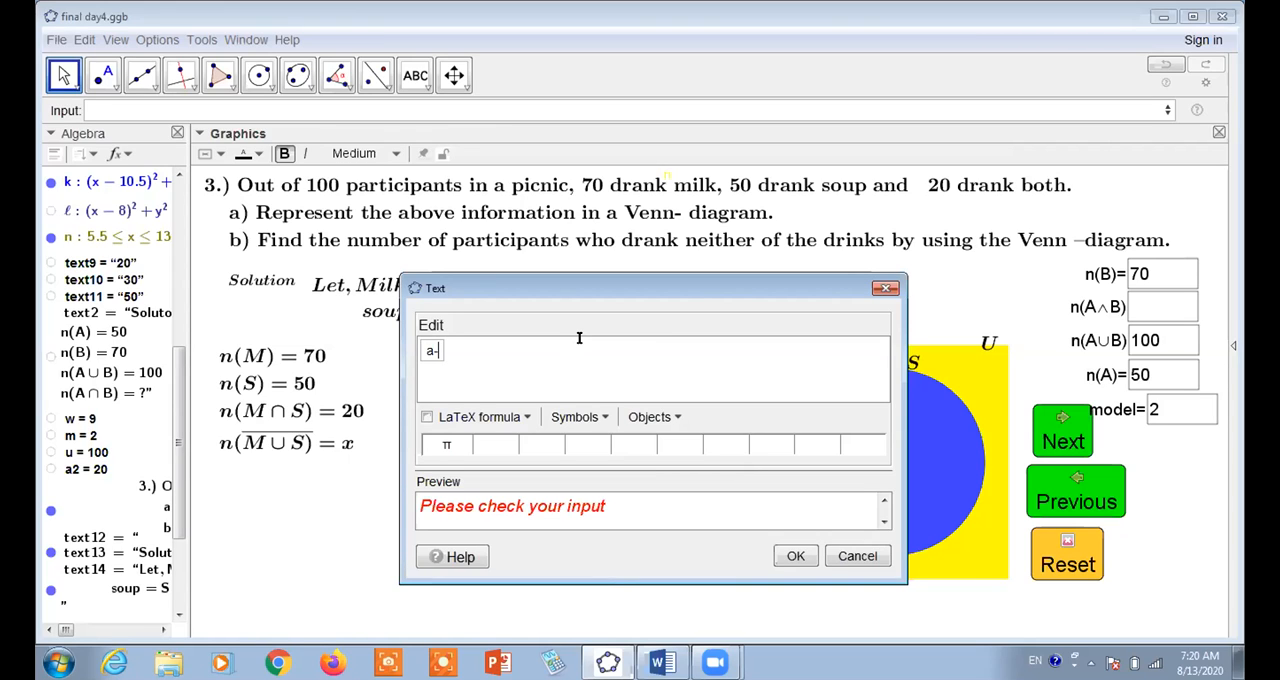
type("b")
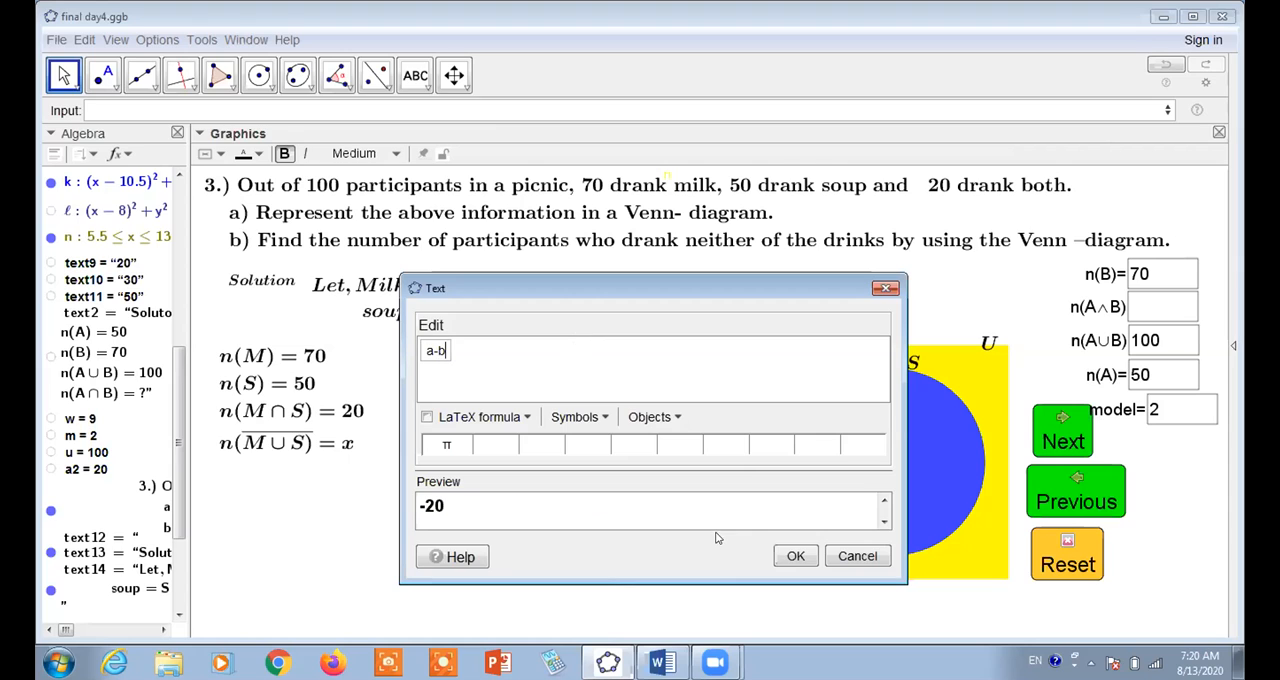
left_click(797, 557)
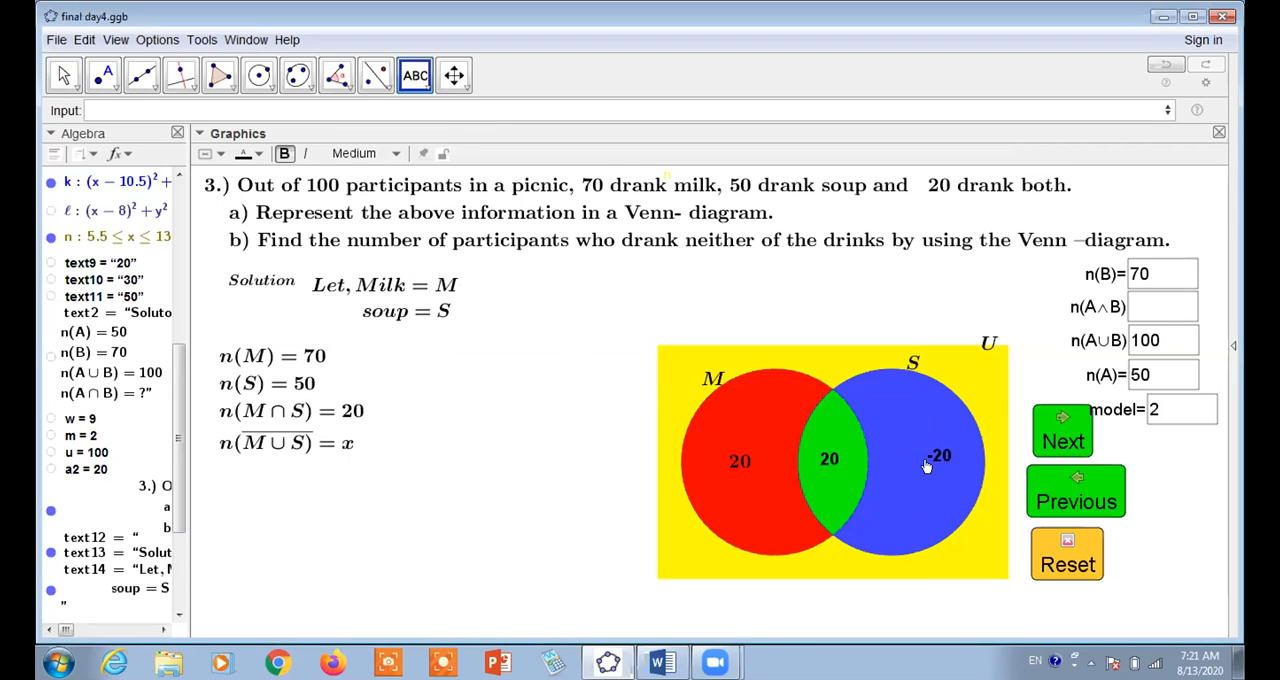
Change the expression of the text in the blue region to a2 - (b+a-a2)
left_click(738, 415)
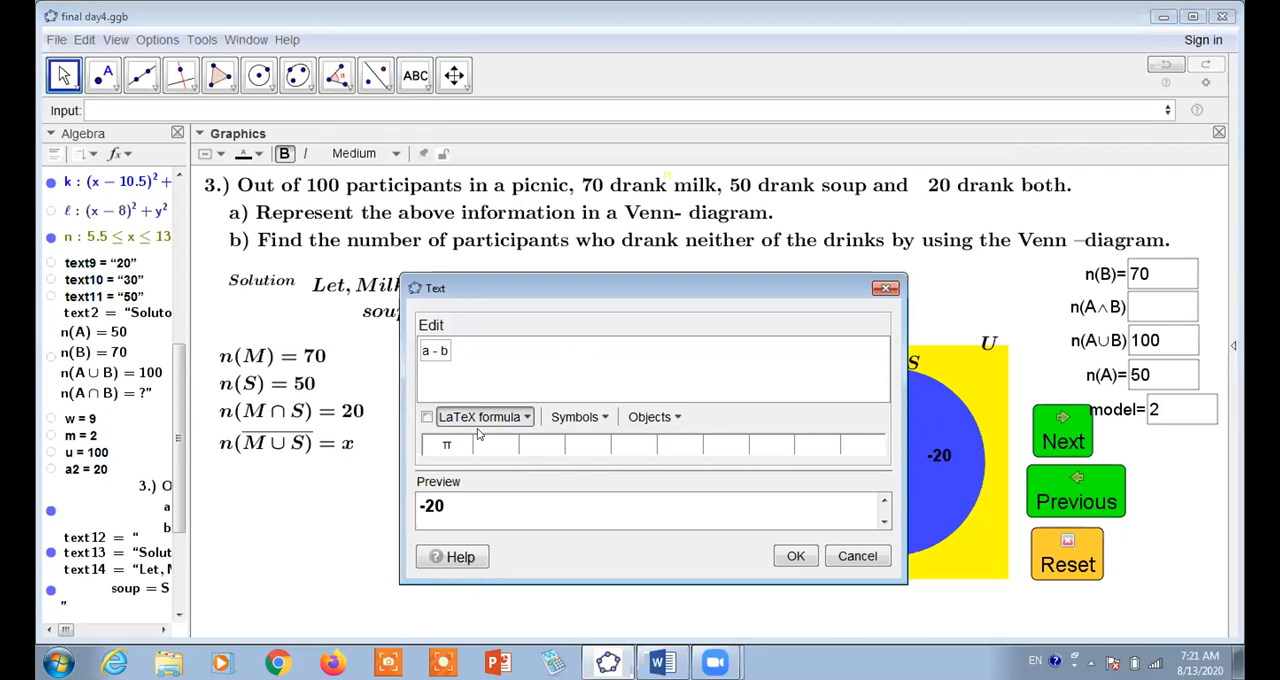
type("2")
key("BackSpace")
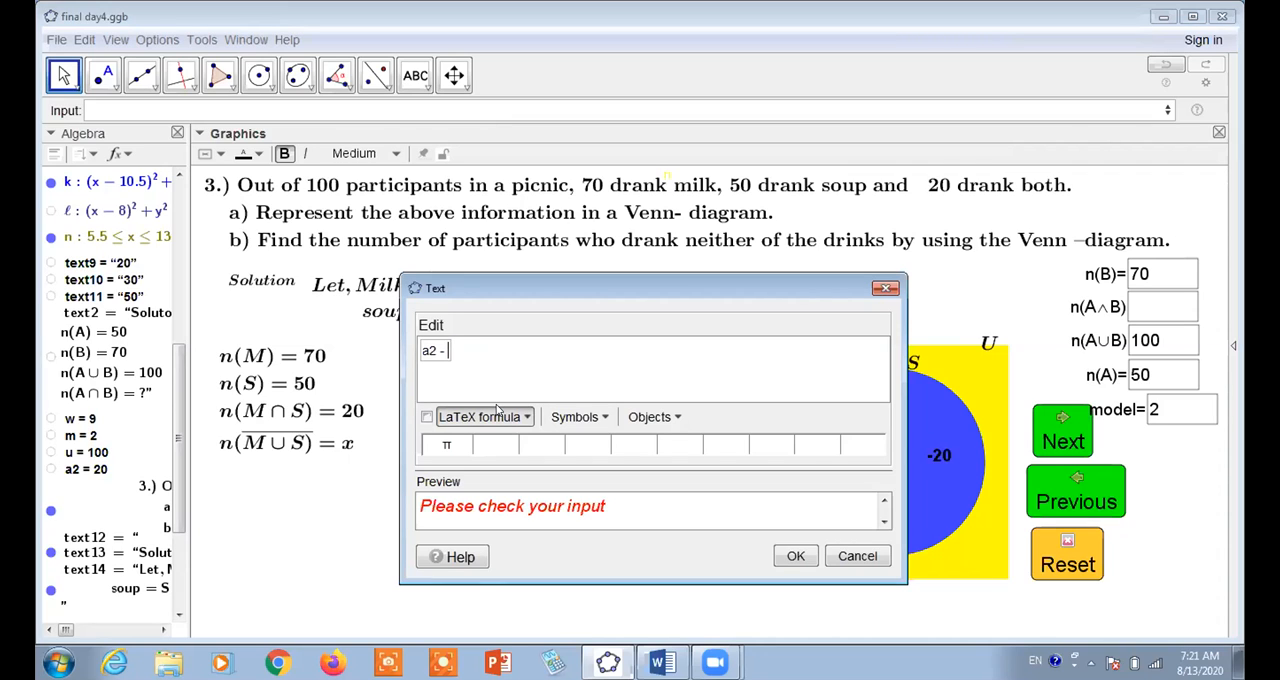
type("(b+")
type("a-a2)")
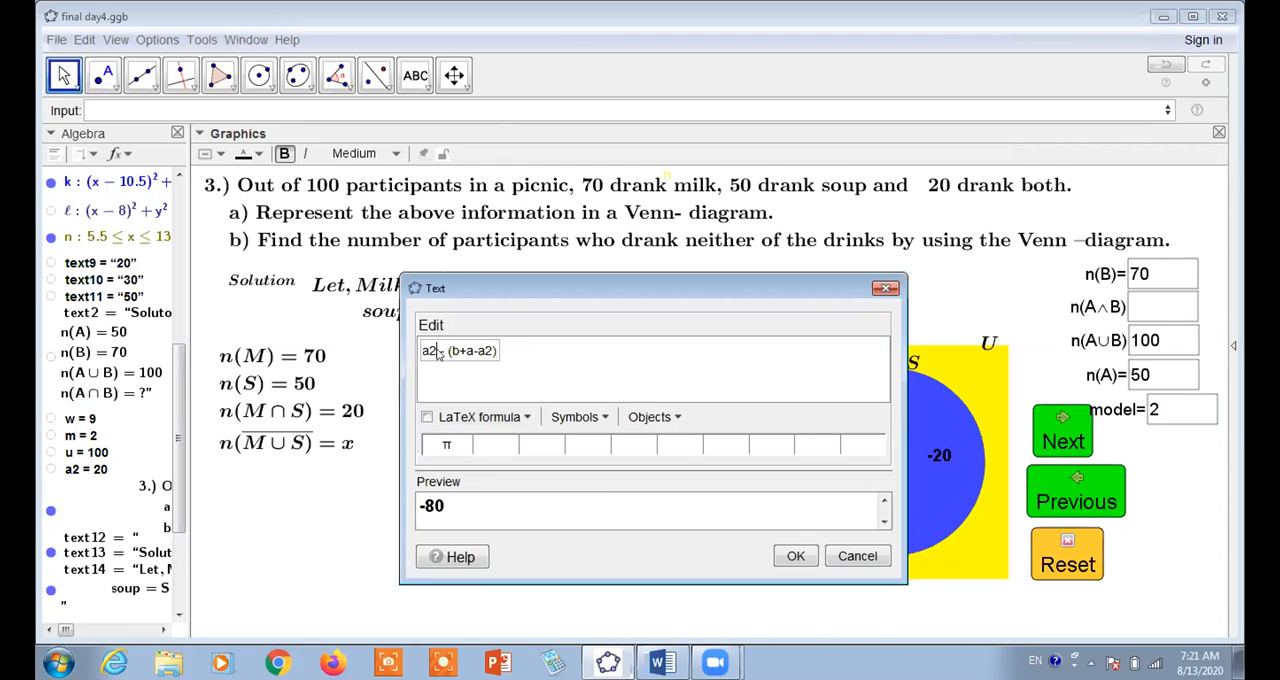
Reduce the blue region's text expression to a - (a2) and apply it
left_click(437, 354)
key("BackSpace")
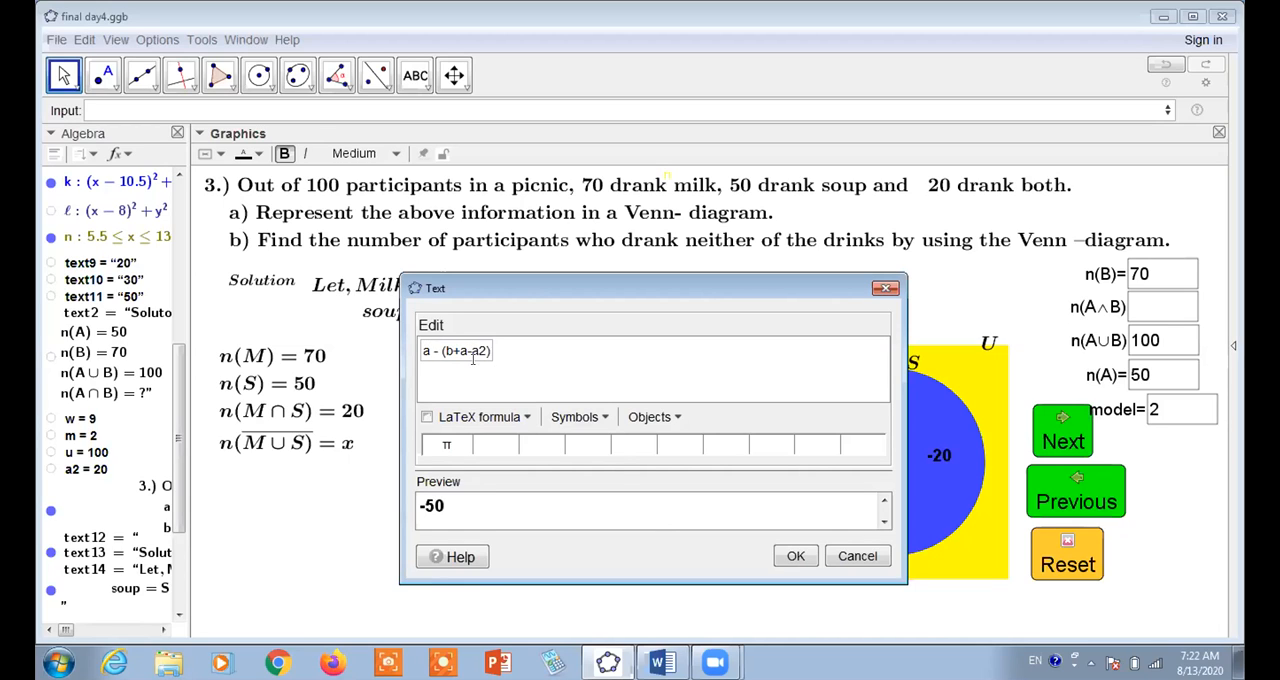
key("BackSpace")
key("BackSpace")
key("BackSpace")
key("BackSpace")
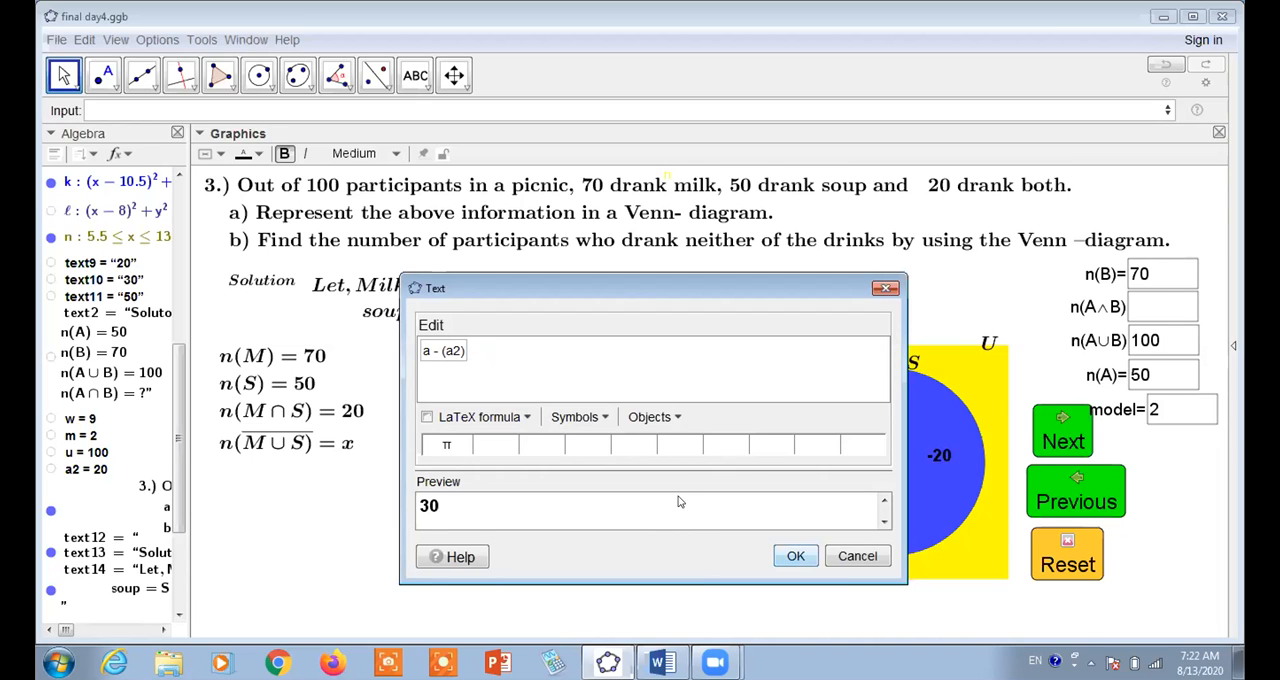
left_click(796, 557)
Change the expression of the text in the red region to b - a2
left_click(740, 463)
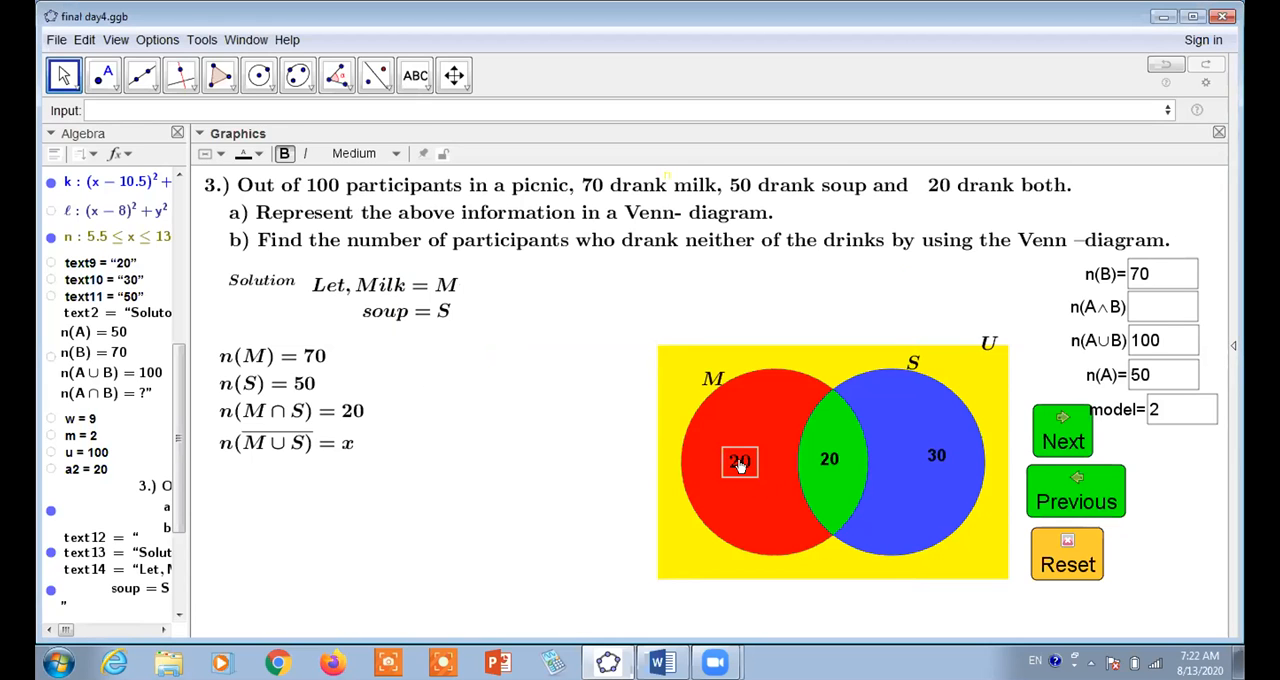
double_click(735, 460)
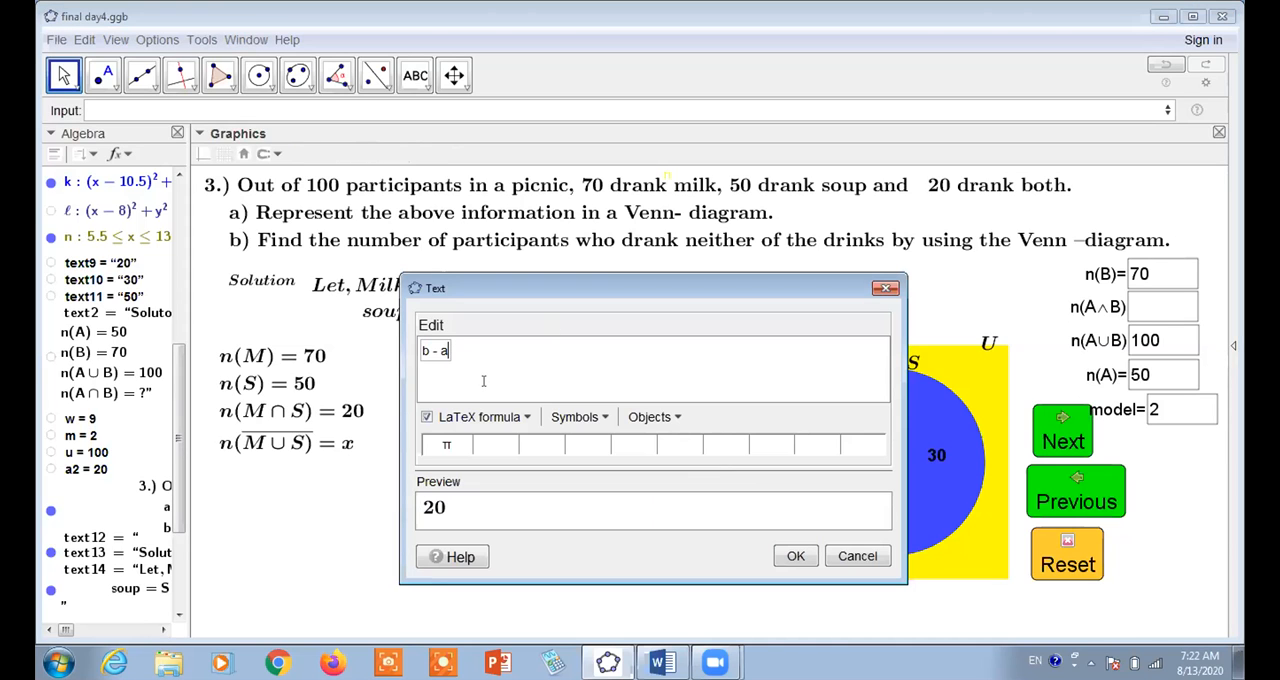
type("2")
left_click(797, 558)
Review the expressions behind the number labels in the red, blue and green regions of the Venn diagram
left_click(731, 461)
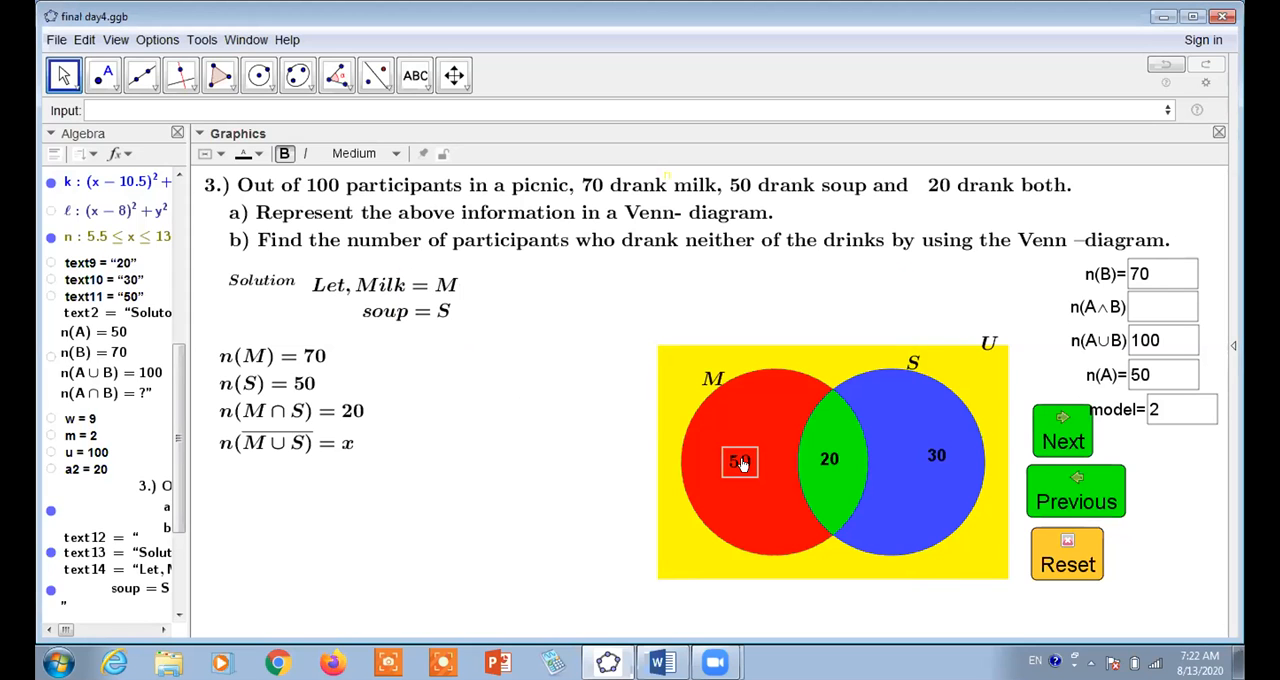
double_click(733, 459)
left_click(431, 362)
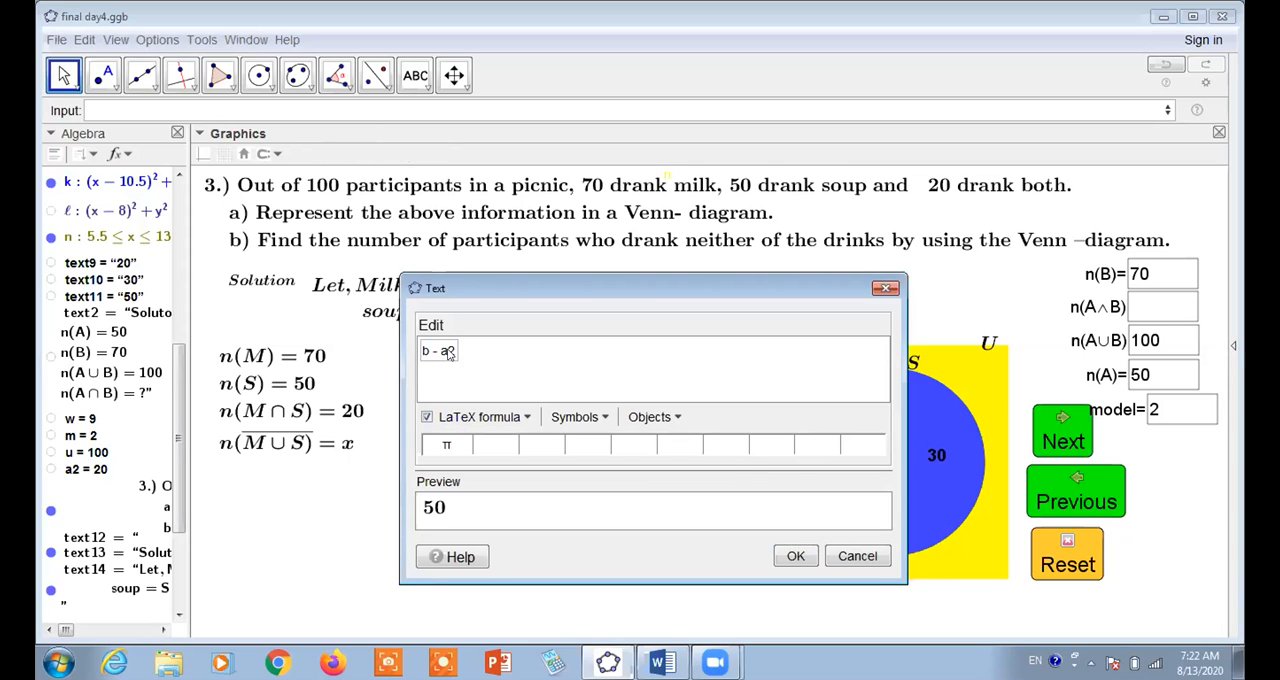
left_click(795, 556)
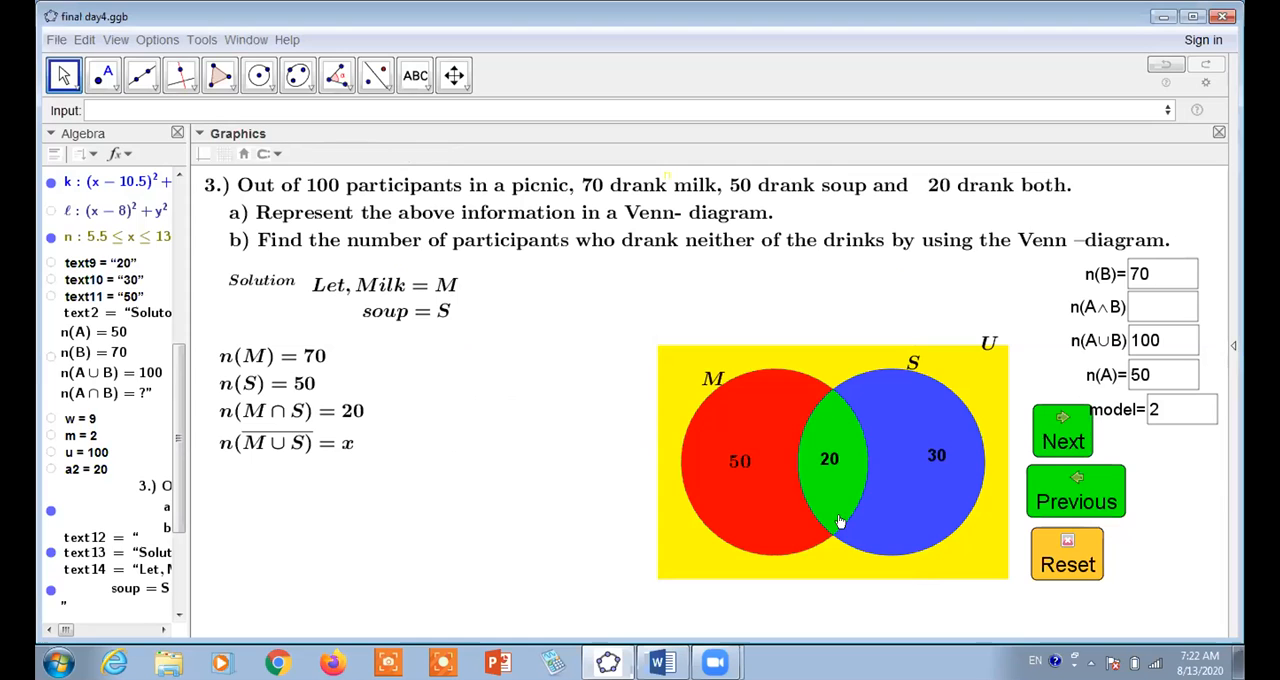
double_click(929, 460)
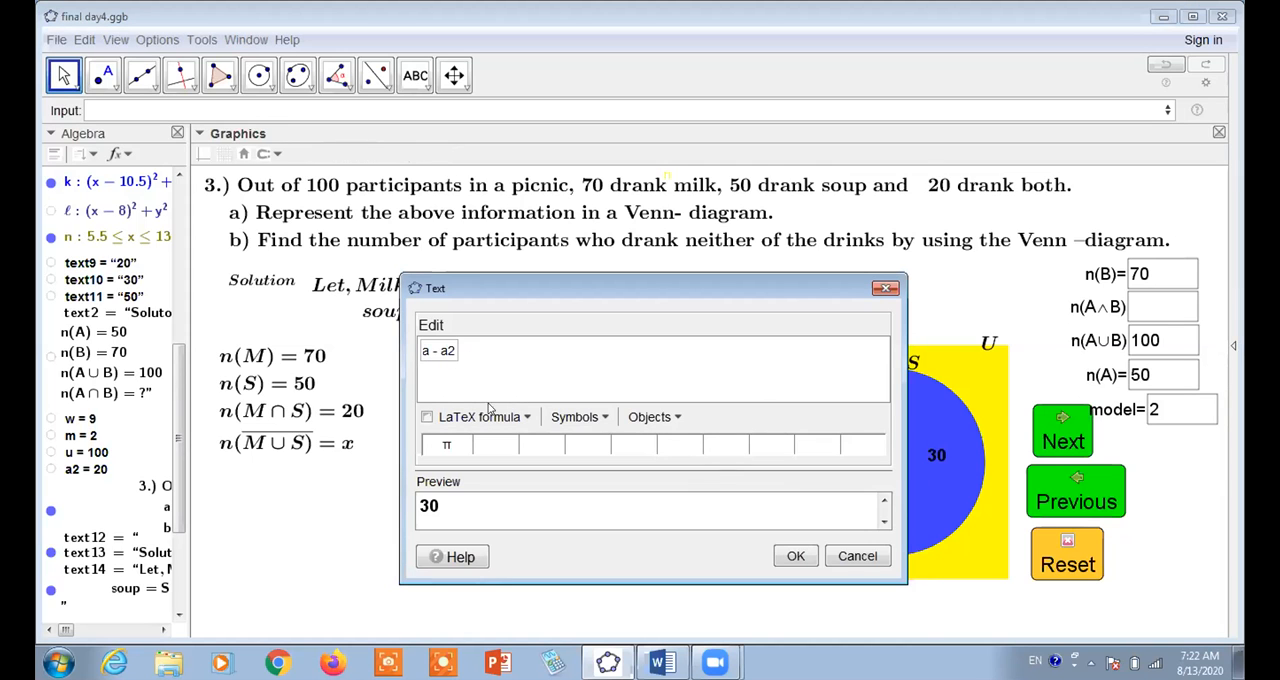
left_click(795, 556)
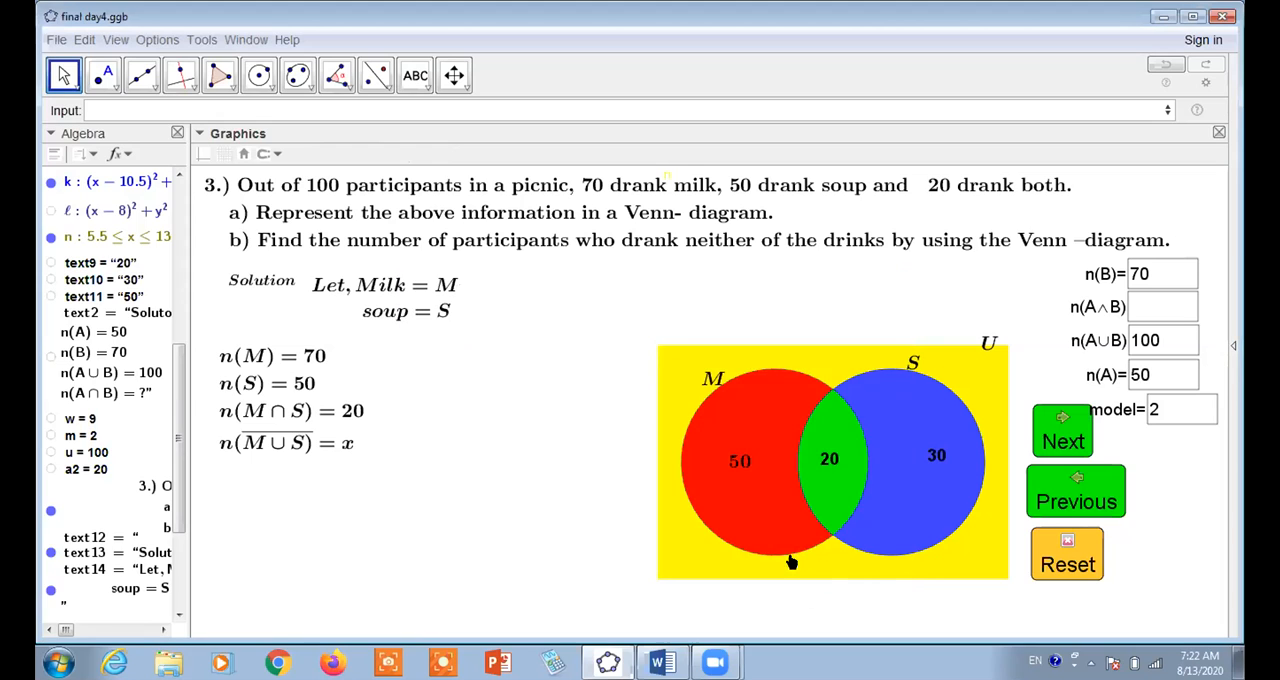
double_click(822, 456)
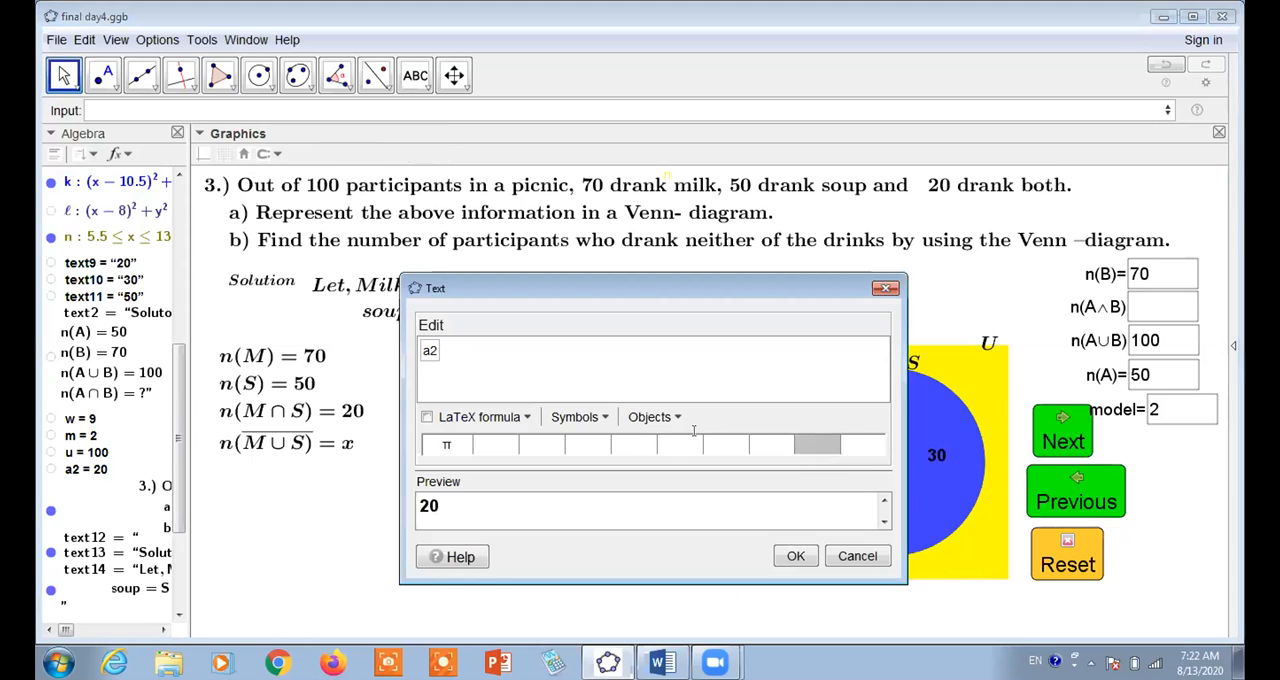
left_click(795, 556)
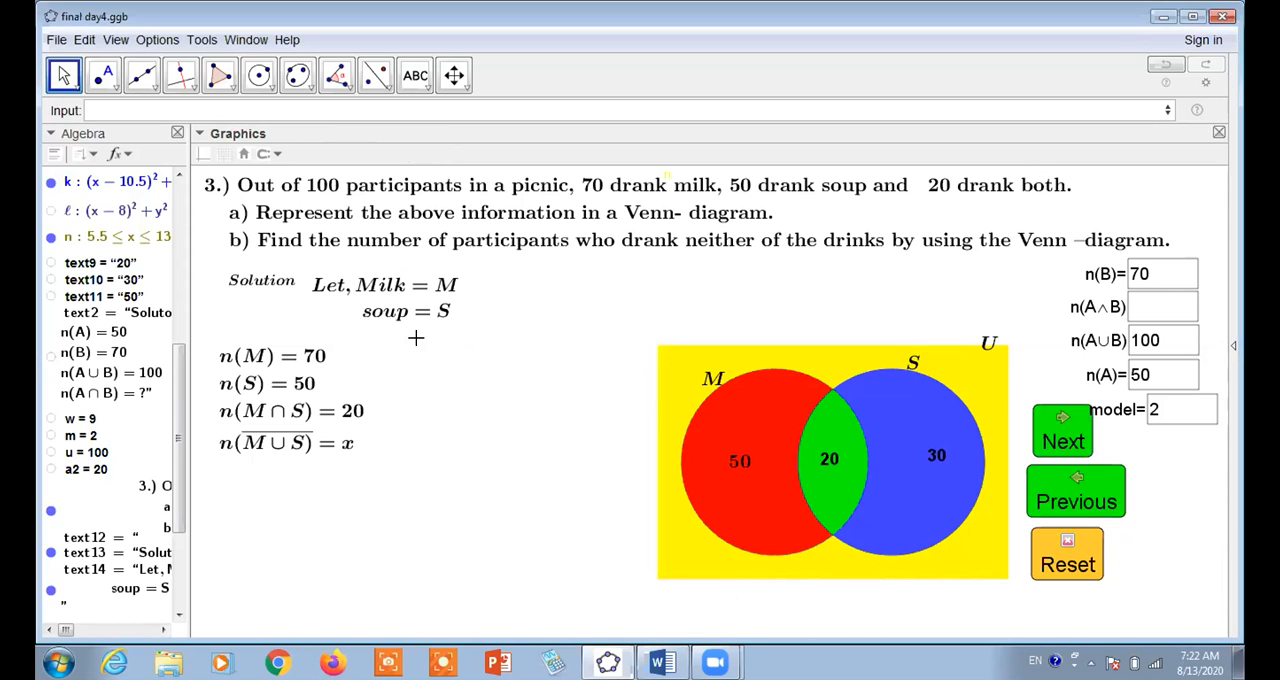
Add the LaTeX text x in the yellow rectangle's lower right corner, outside both circles
left_click(415, 75)
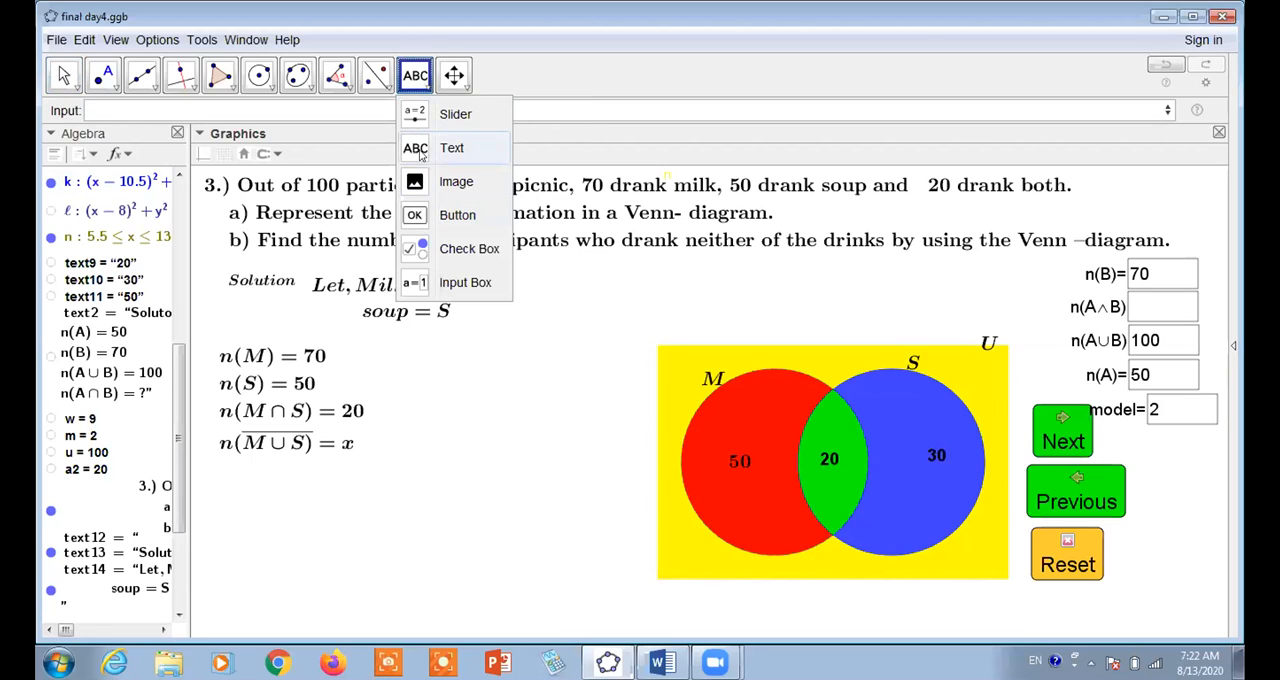
left_click(415, 148)
left_click(778, 537)
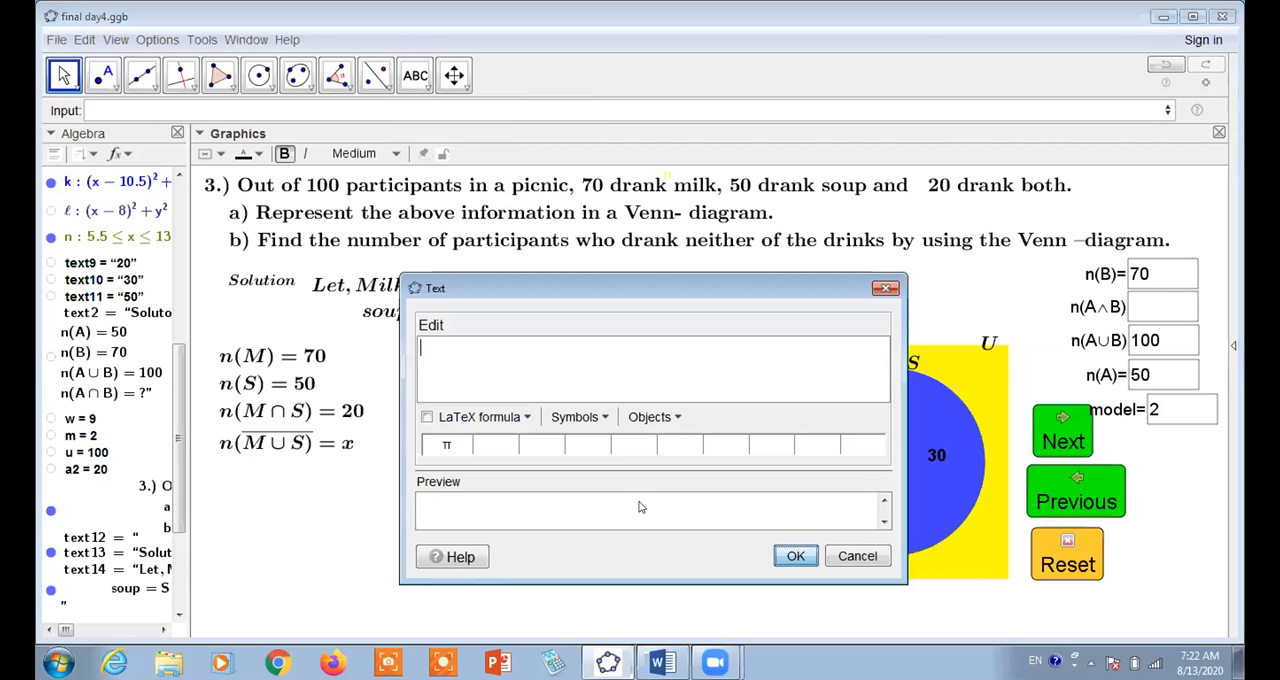
type("x")
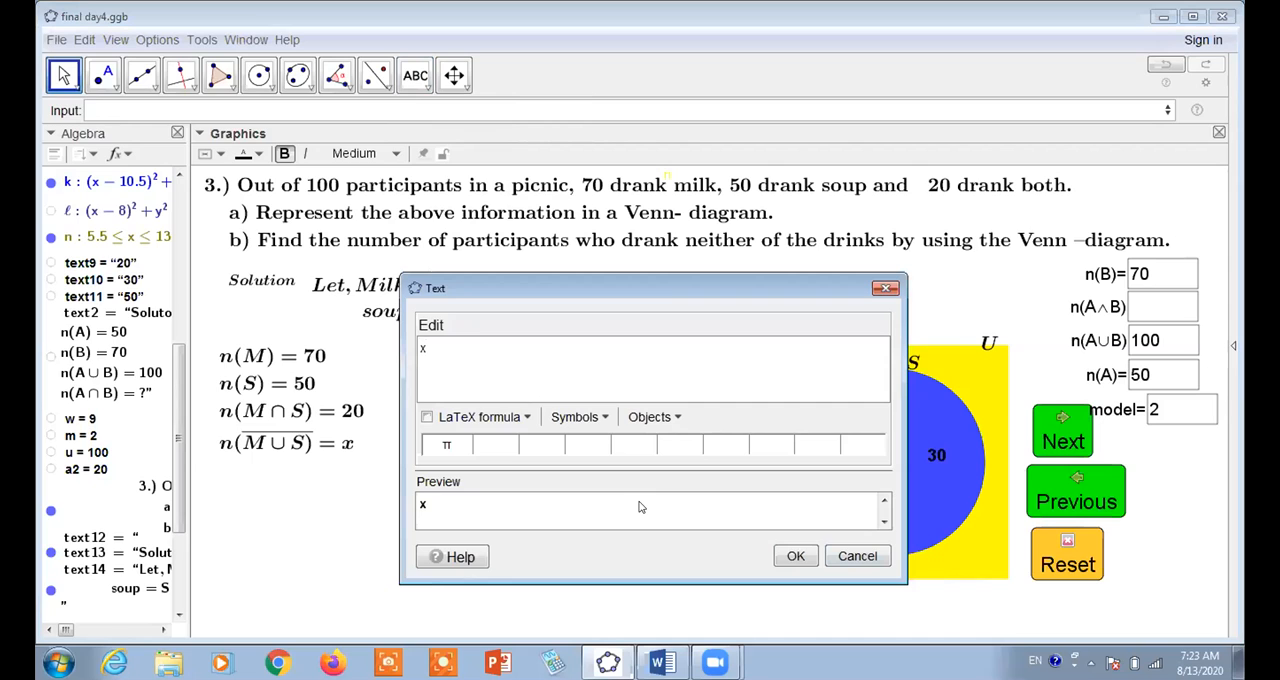
left_click(427, 417)
left_click(795, 557)
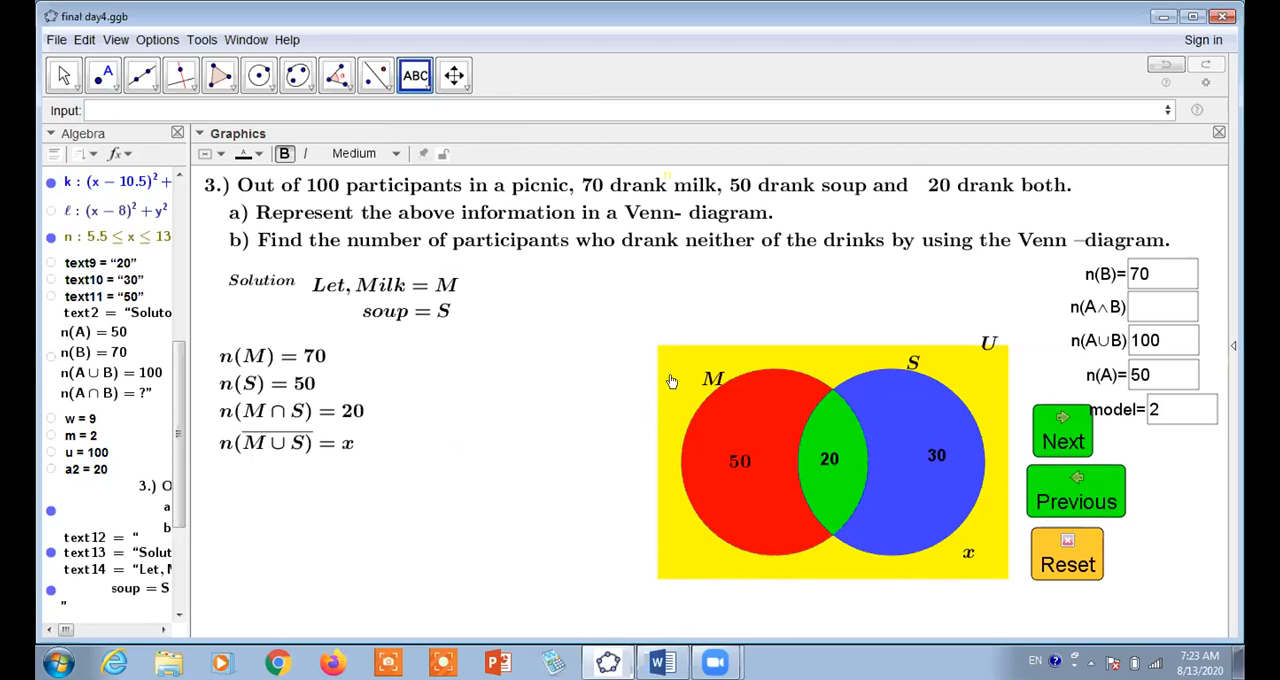
Start a new LaTeX text beneath the given set values with "Now," followed by a line break
left_click(344, 480)
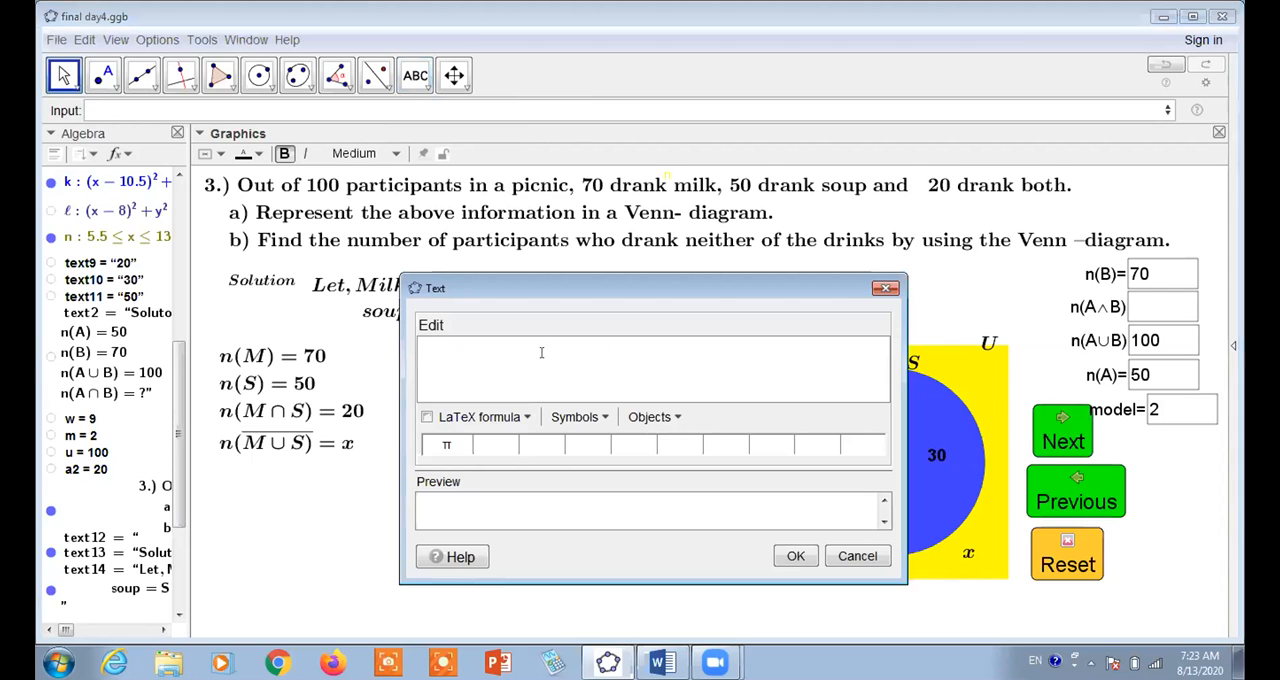
left_click_drag(712, 296, 703, 253)
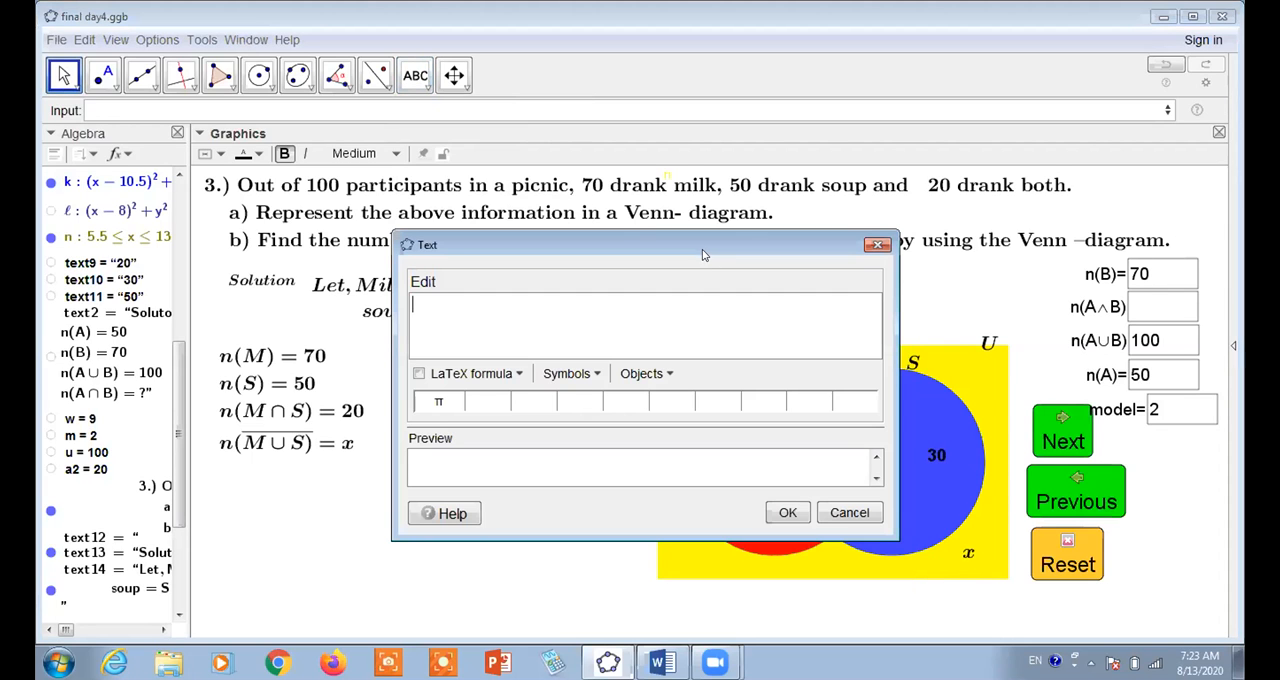
type("Now,\\ \\")
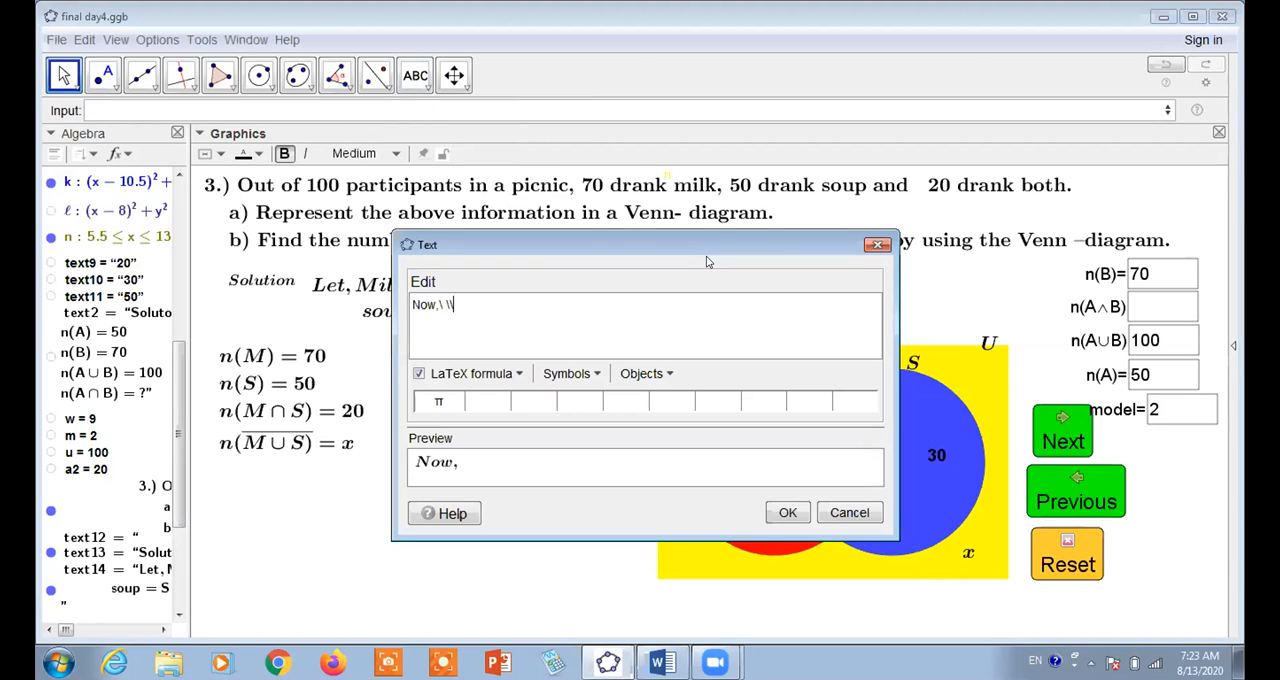
type(" By using Ve")
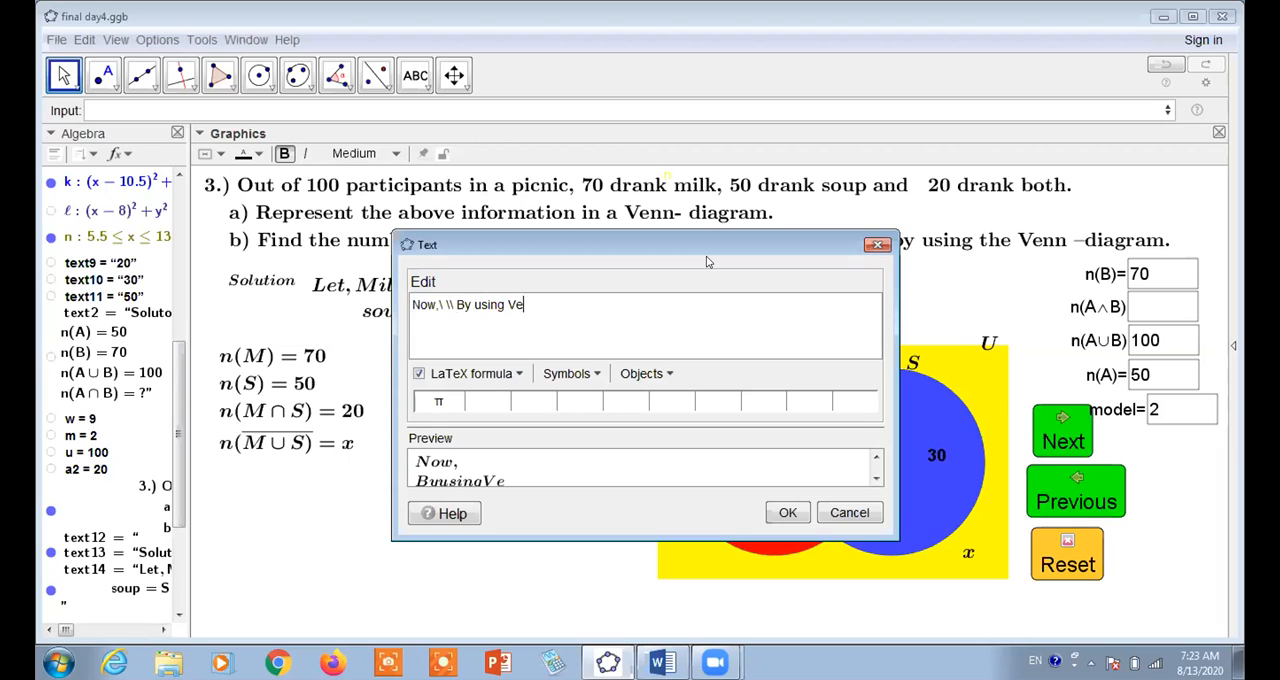
Add "By using Venn- diagram" as the second line of the new text
type("nn - diagram")
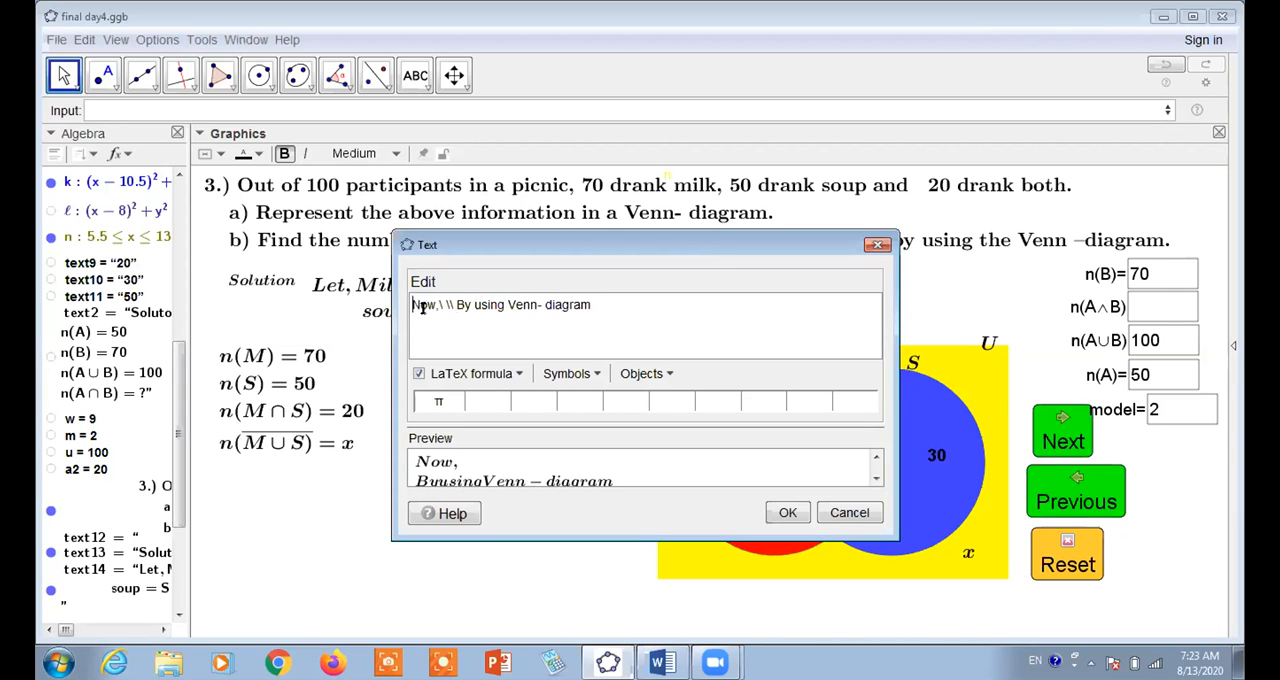
Wrap the sentence in a \text{ command to keep its word spacing, create it, and align it under the complement line
left_click(422, 307)
type("ext")
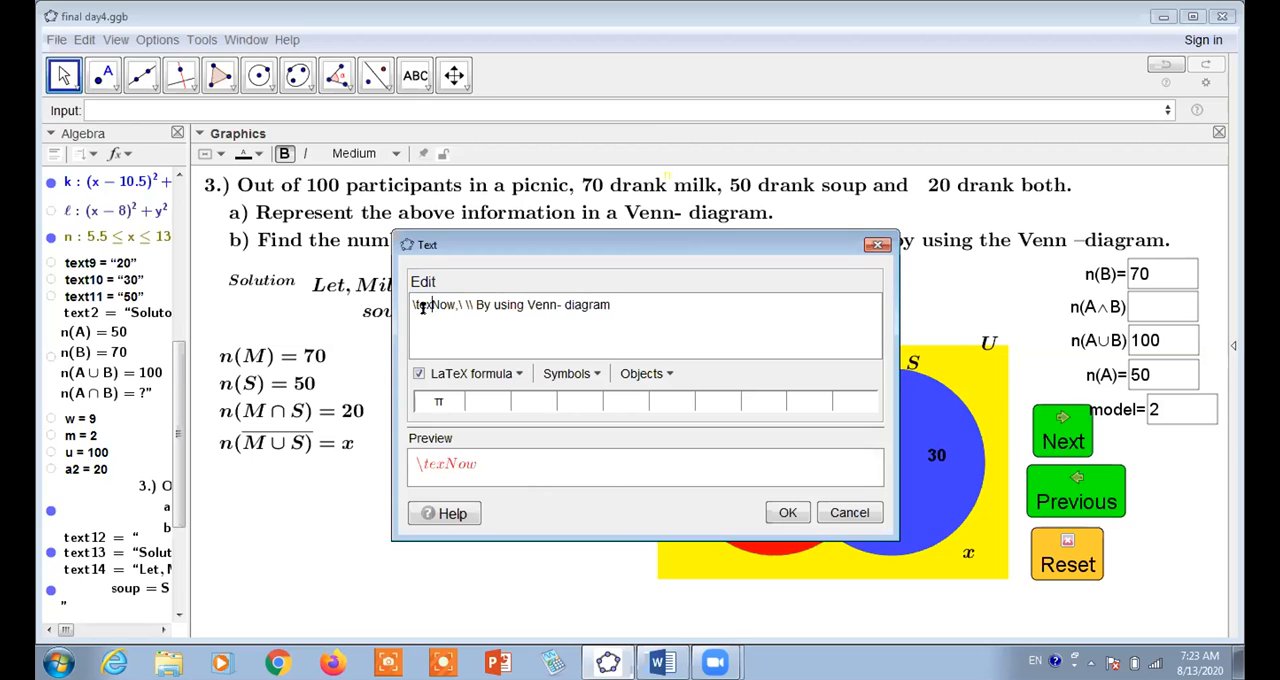
type("{")
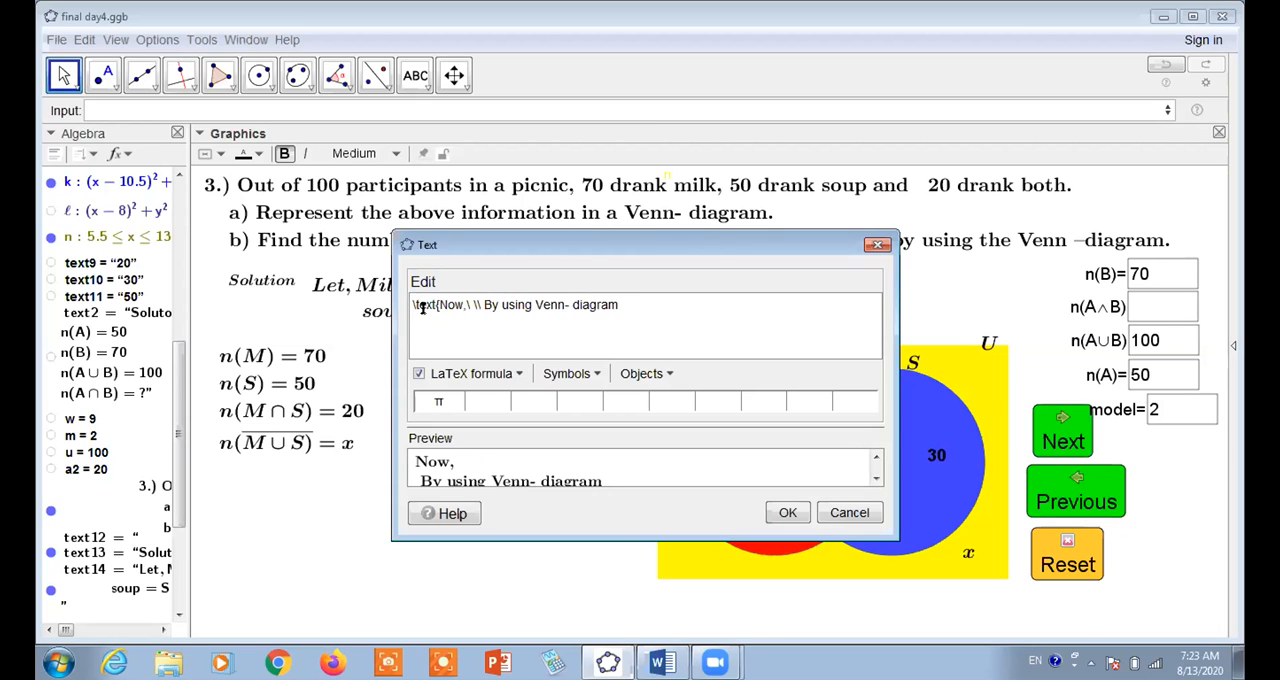
left_click(788, 512)
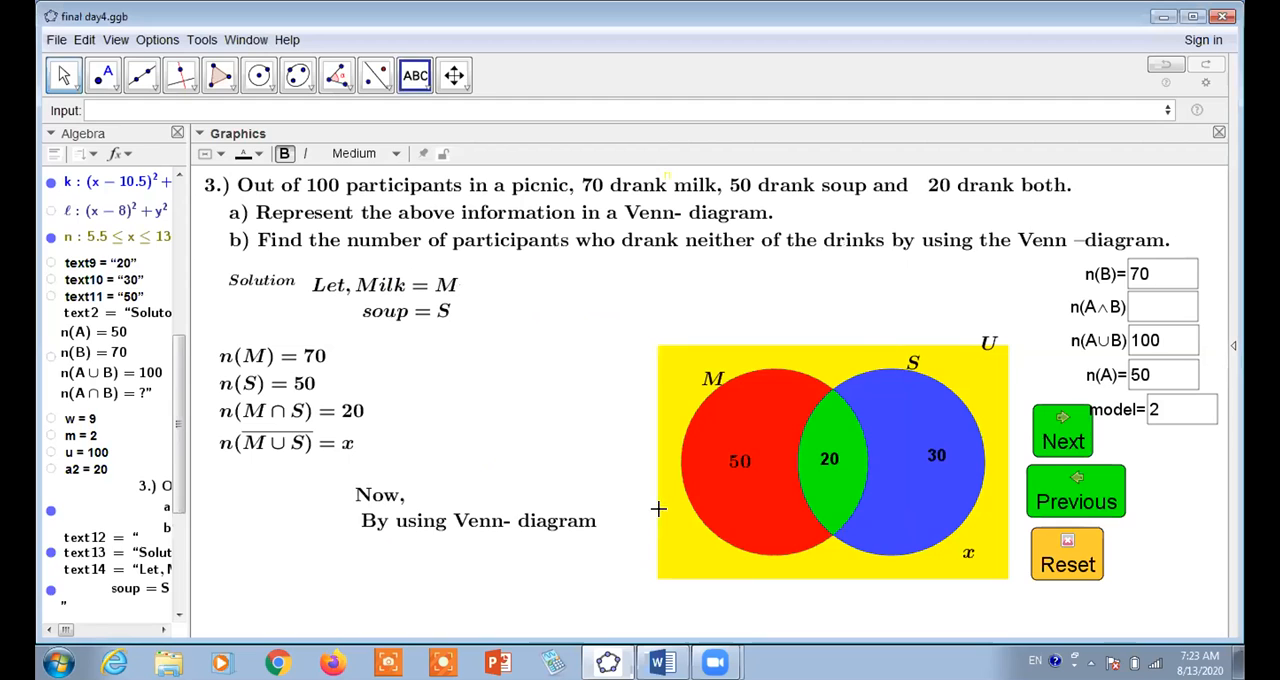
left_click_drag(470, 525, 340, 521)
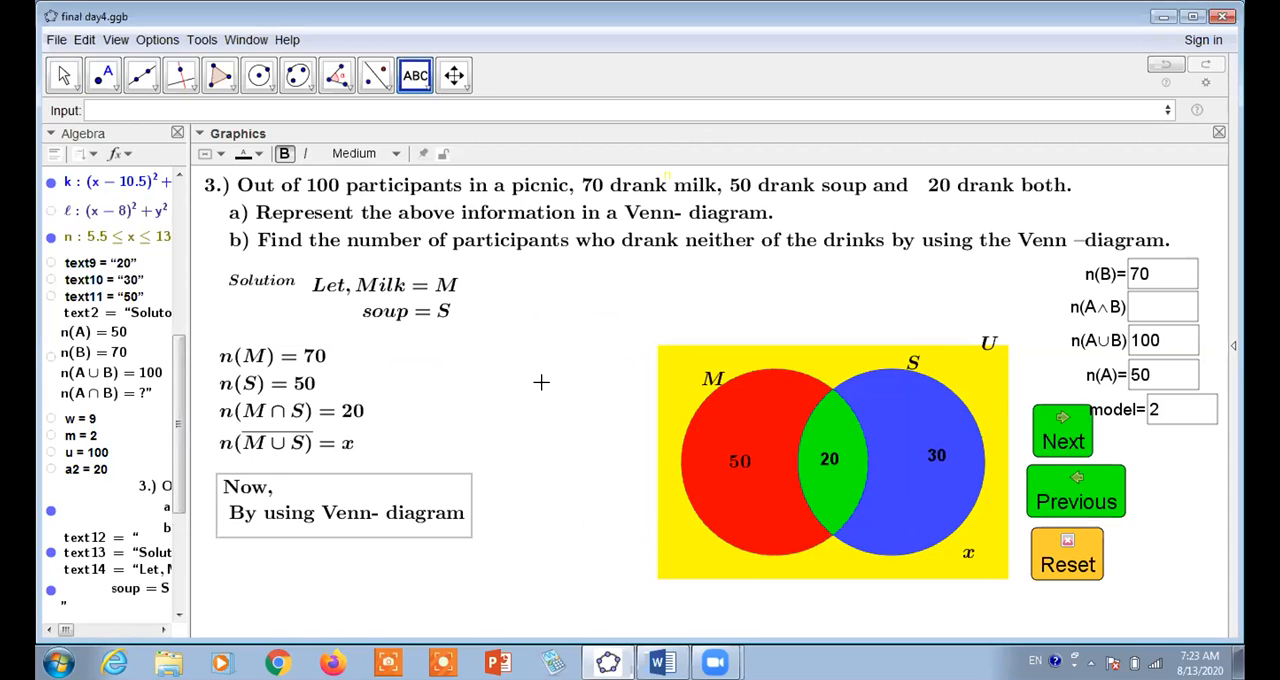
Start another LaTeX text beneath the Venn-diagram sentence with the dynamic expression b-a2 in an object box
left_click(426, 92)
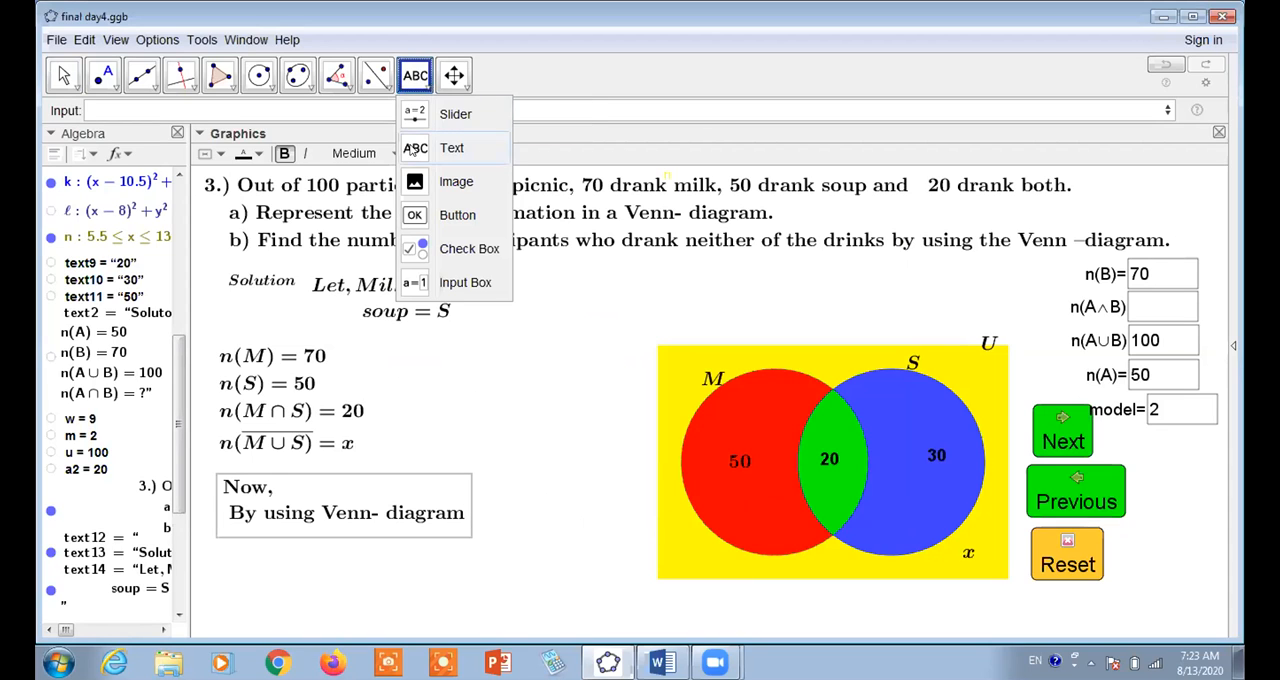
left_click(414, 148)
left_click(225, 558)
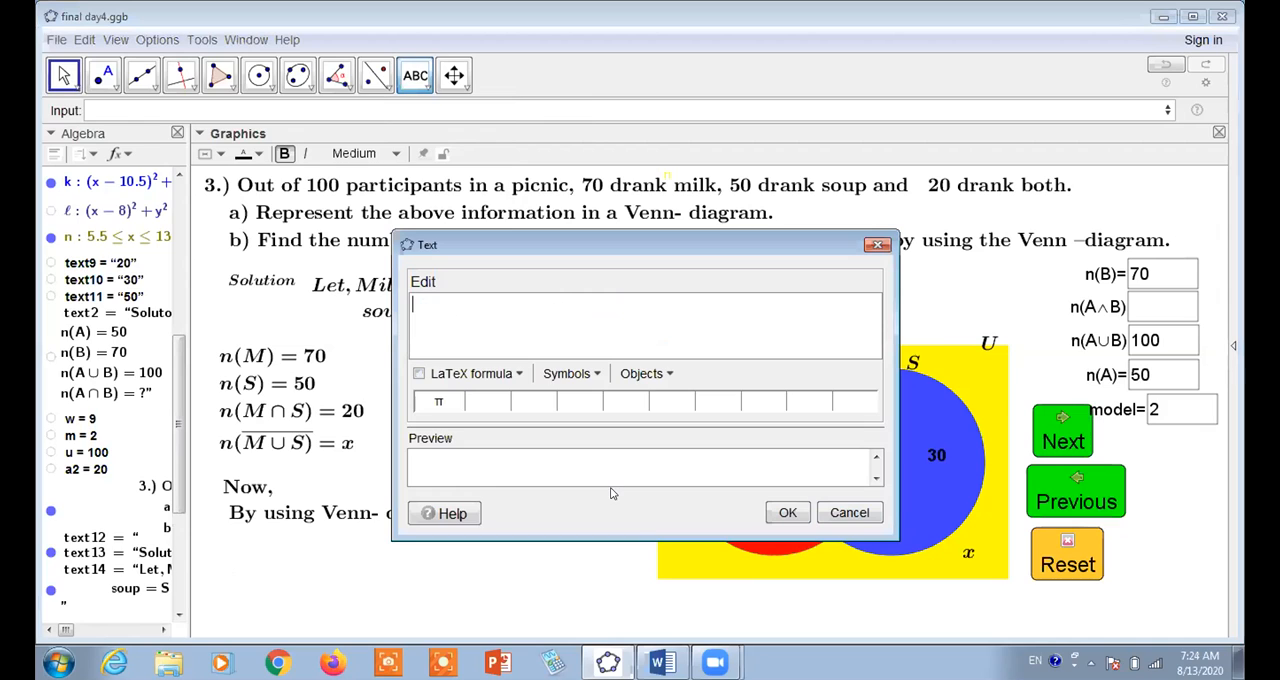
left_click(419, 373)
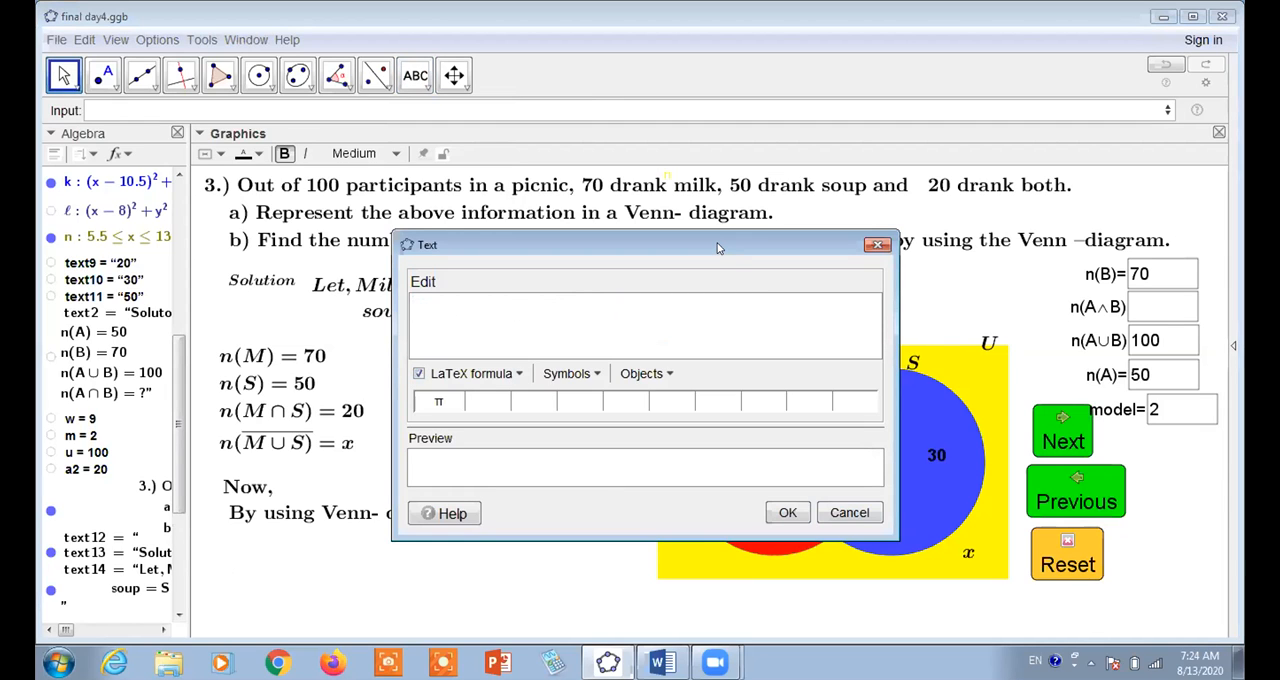
left_click_drag(717, 248, 614, 160)
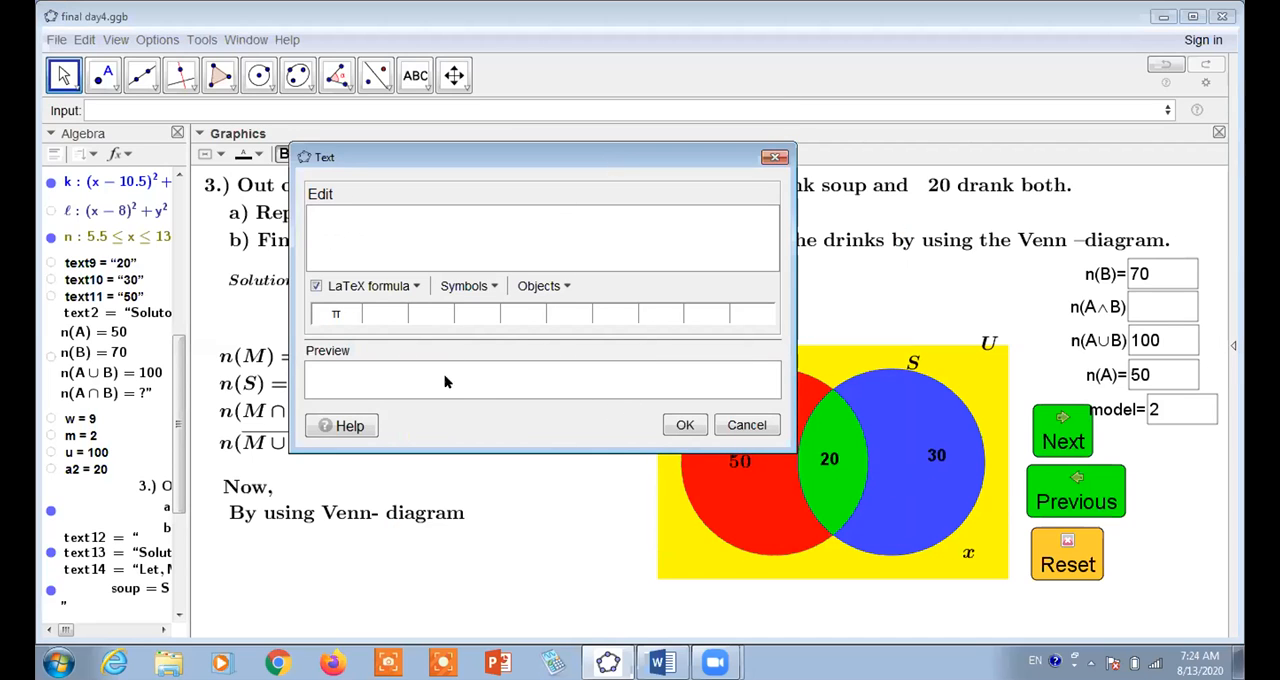
left_click(359, 261)
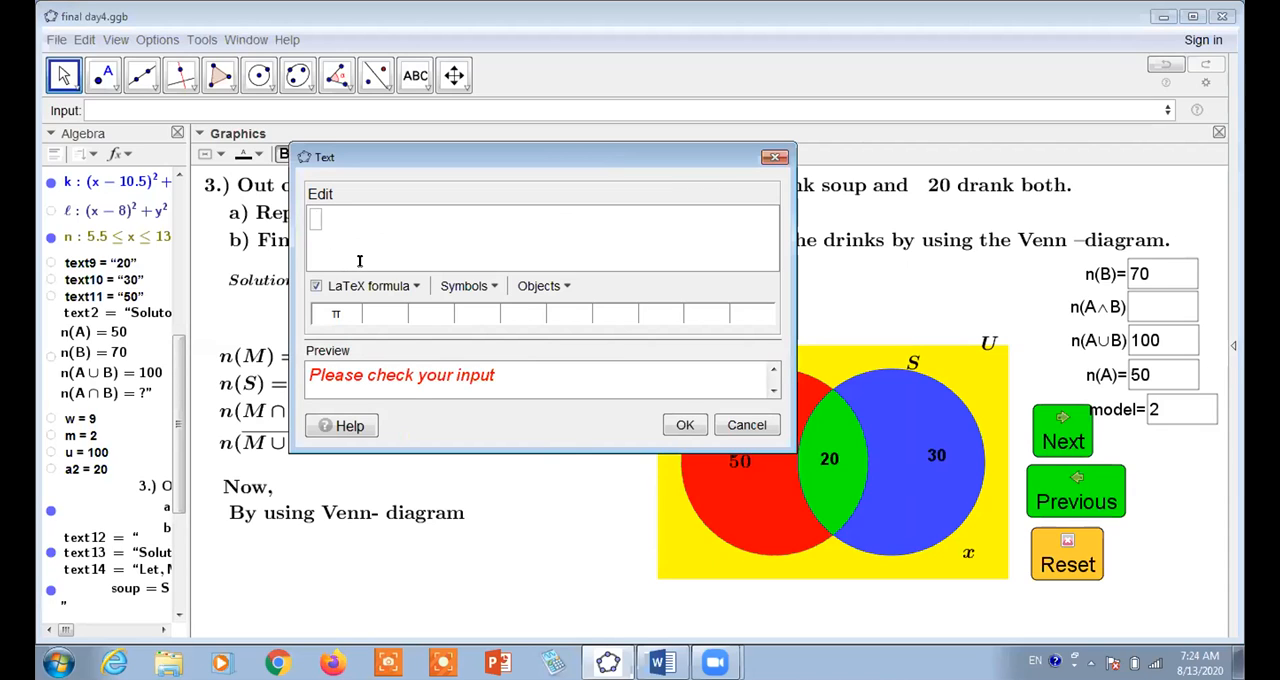
type("b")
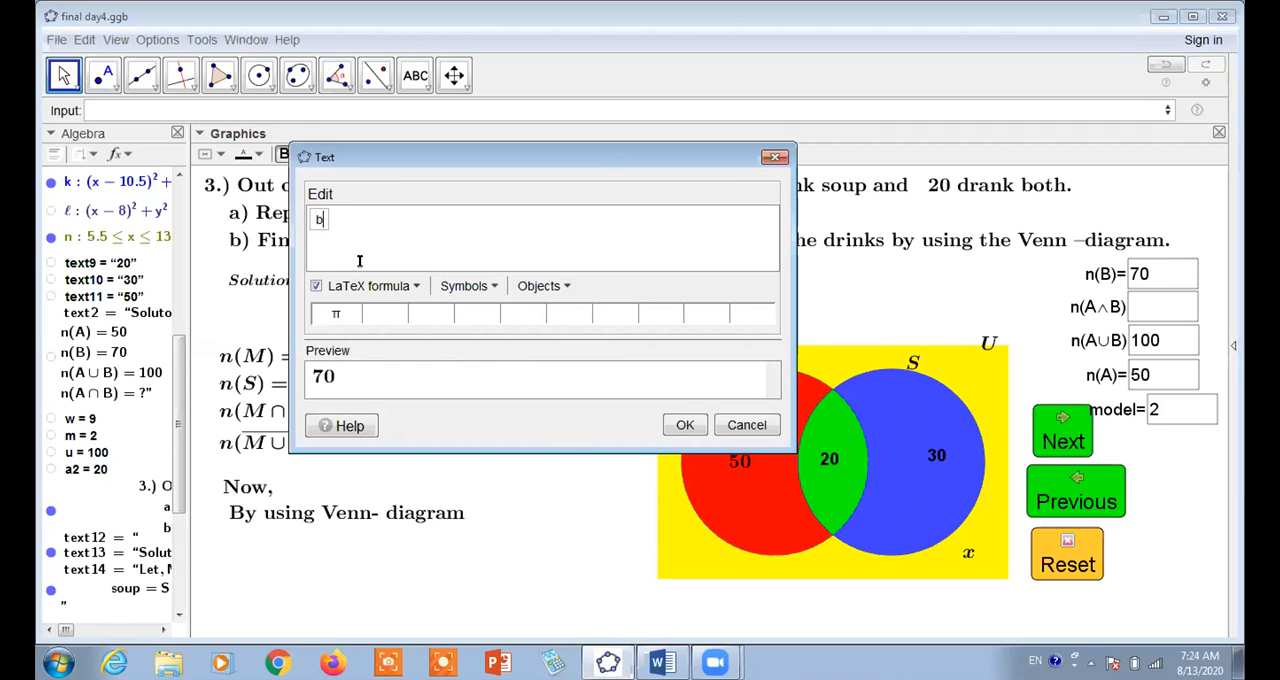
type("-")
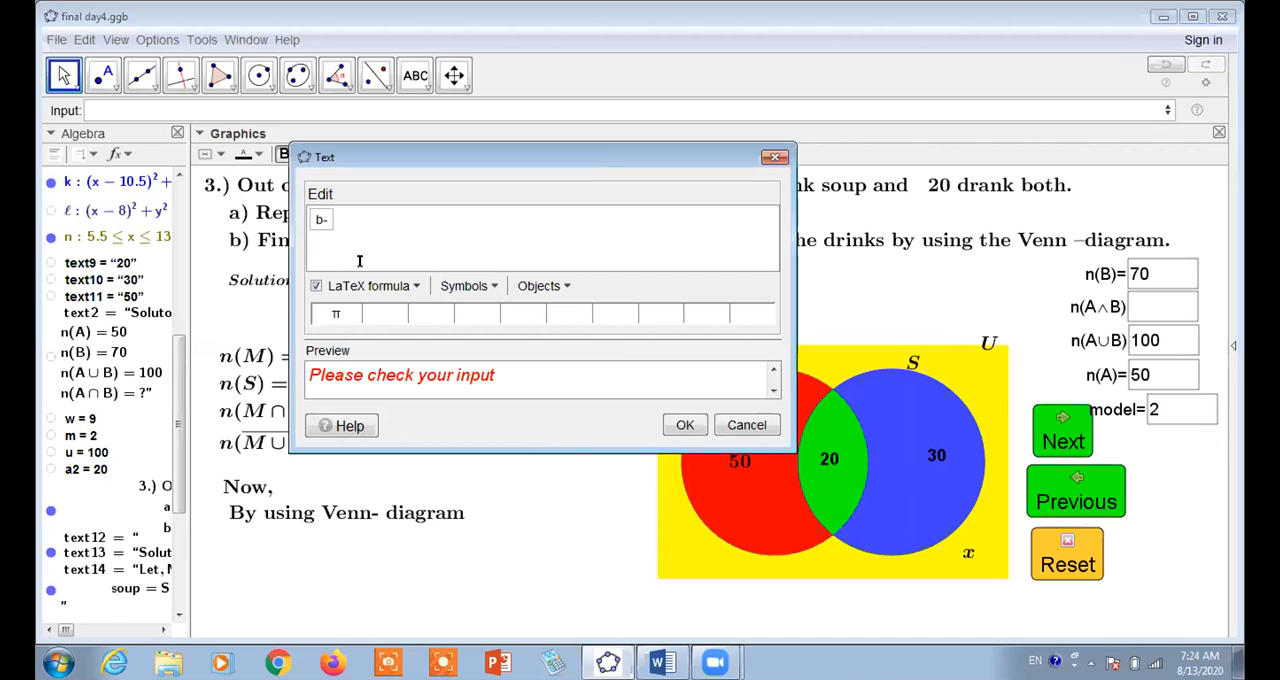
type("a2")
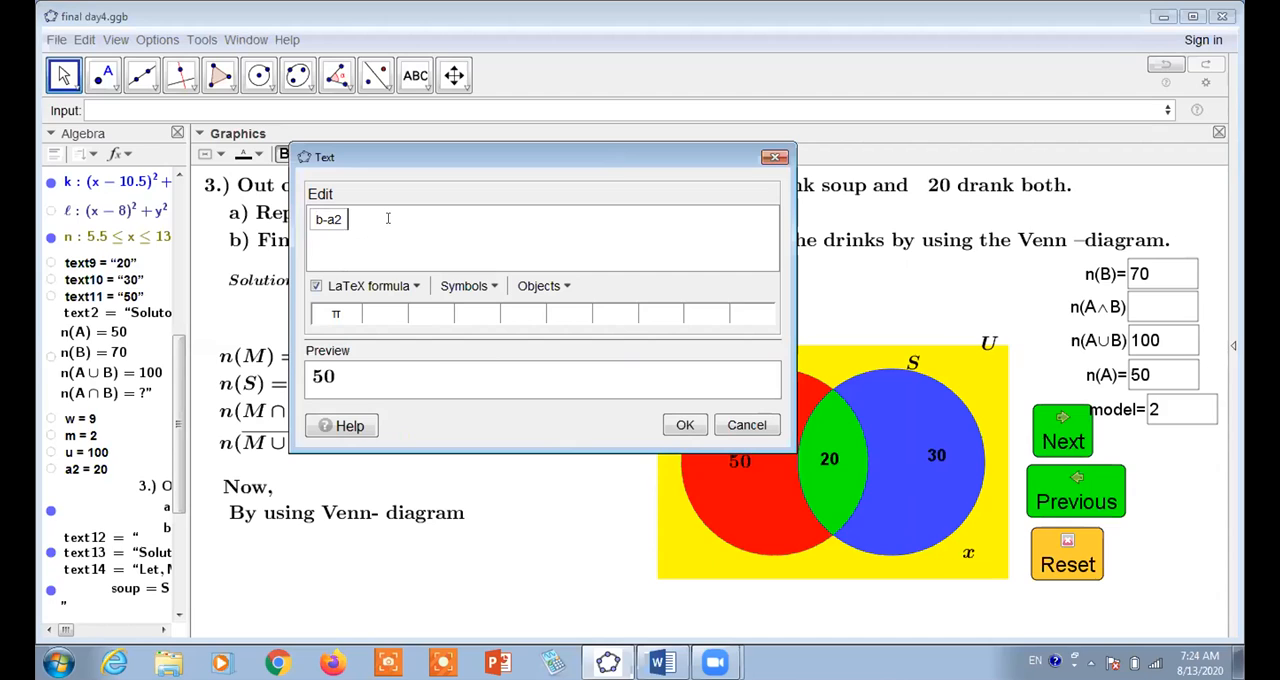
type("+")
Extend the equation text with the dynamic terms + a-a2 and + a2, each in its own object box
key("ctrl+v")
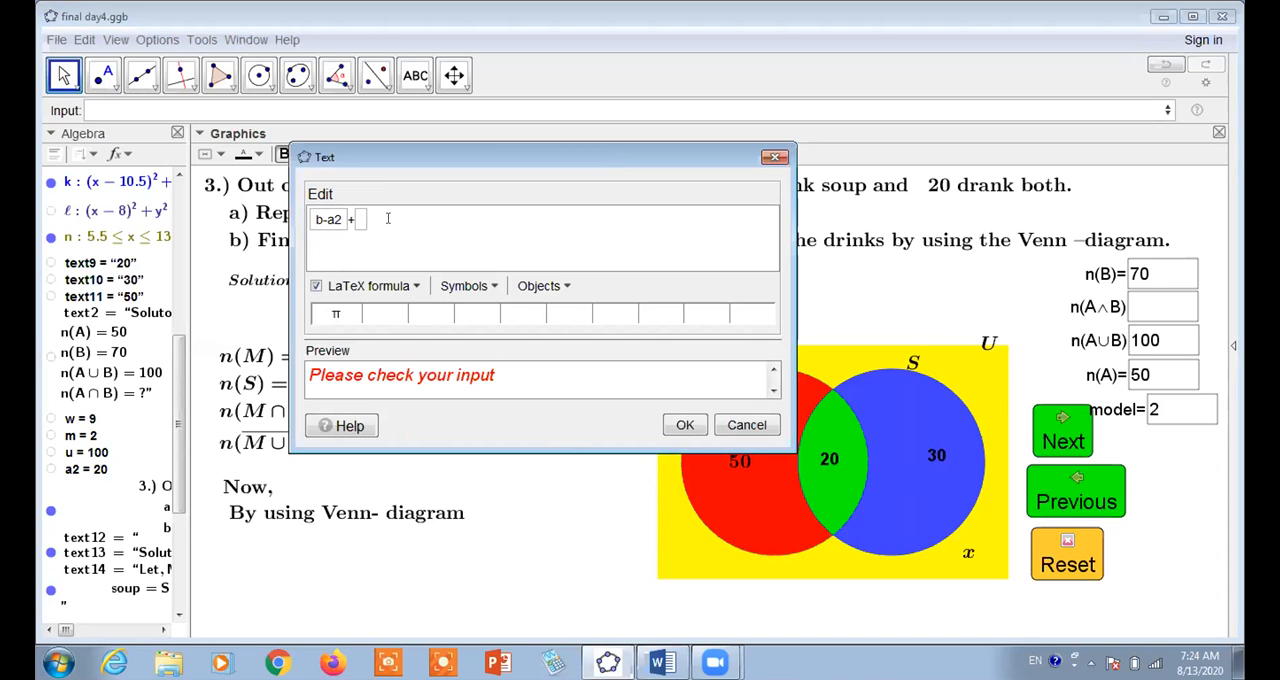
type("a-a2")
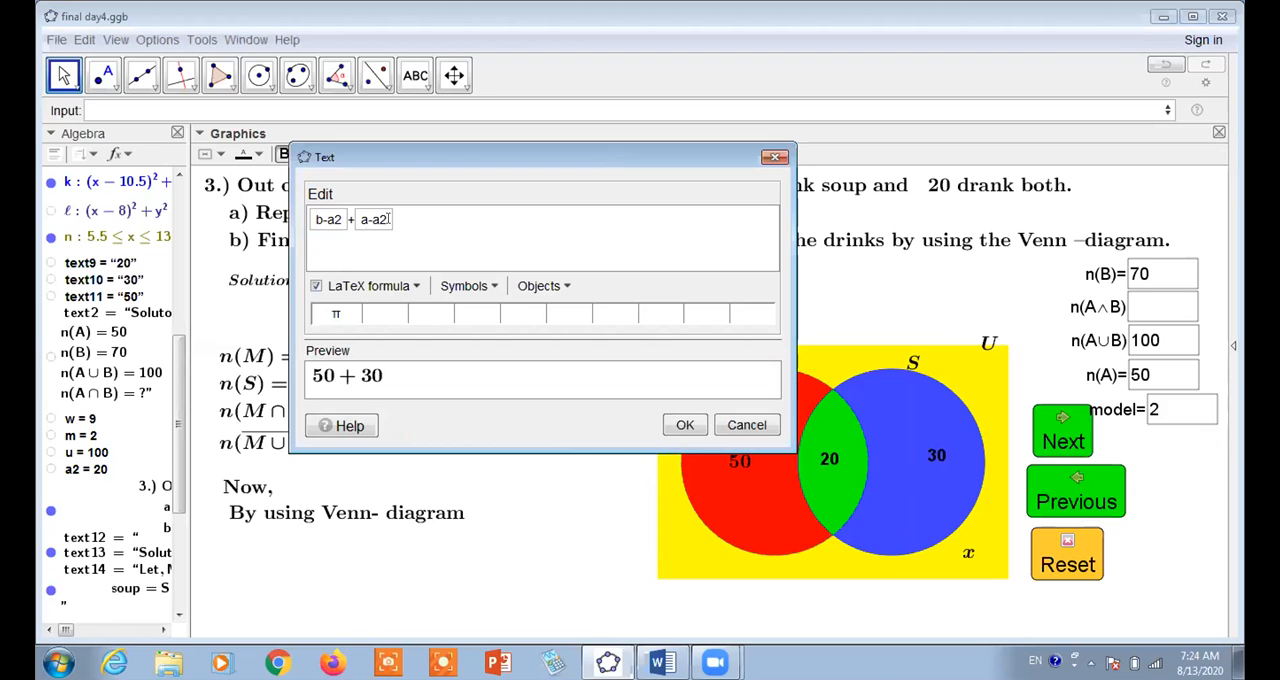
left_click(416, 211)
type("+ ")
type("a2 + a2")
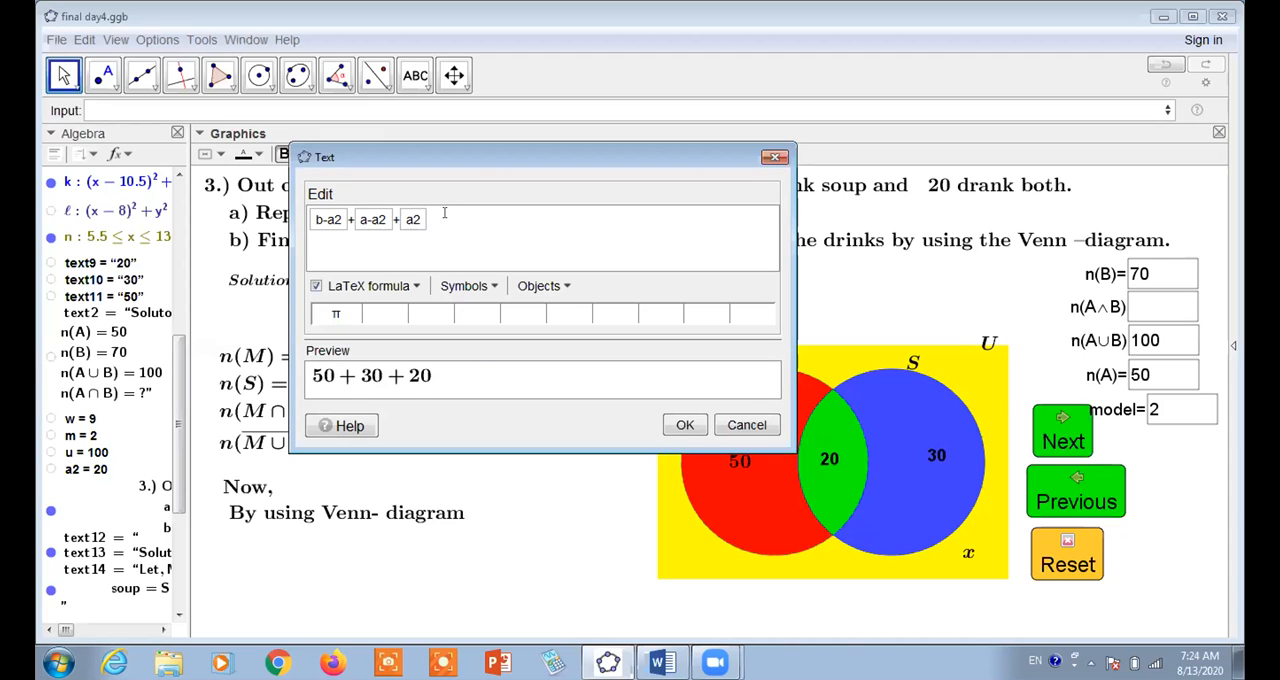
type("+x=")
Complete the equation with +x= and the dynamic value u, create it, and place it directly under "By using Venn- diagram"
key("ctrl+v")
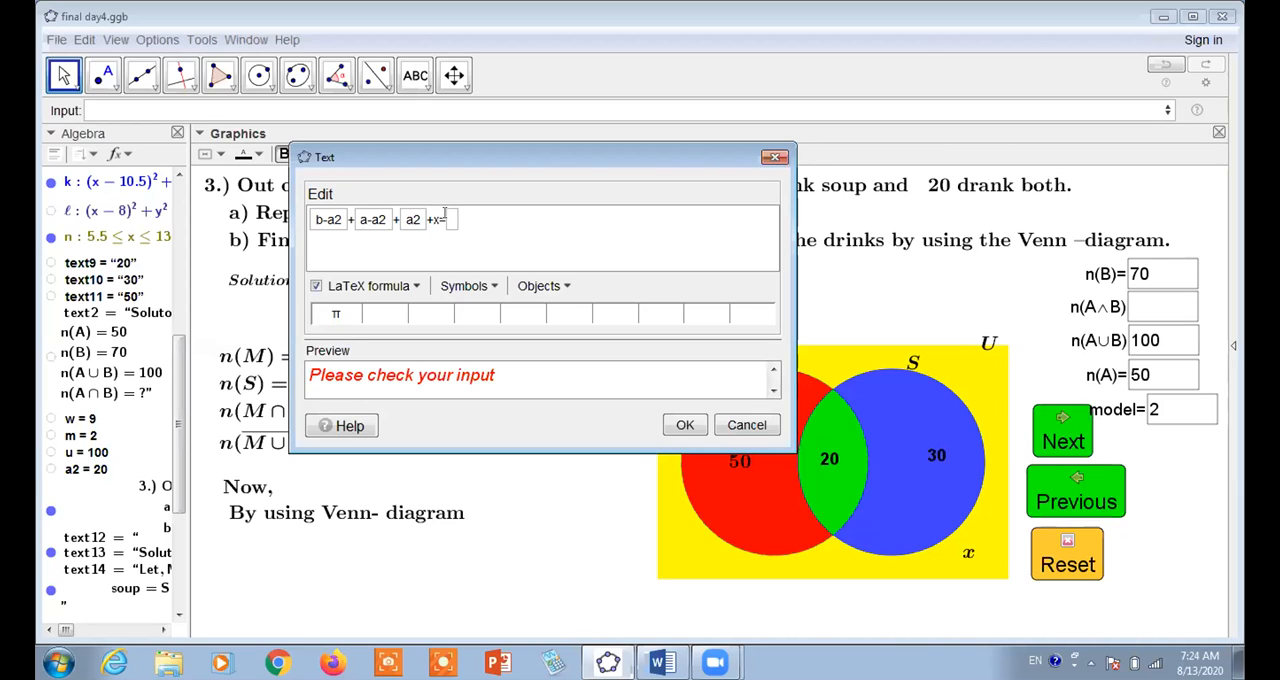
type("u")
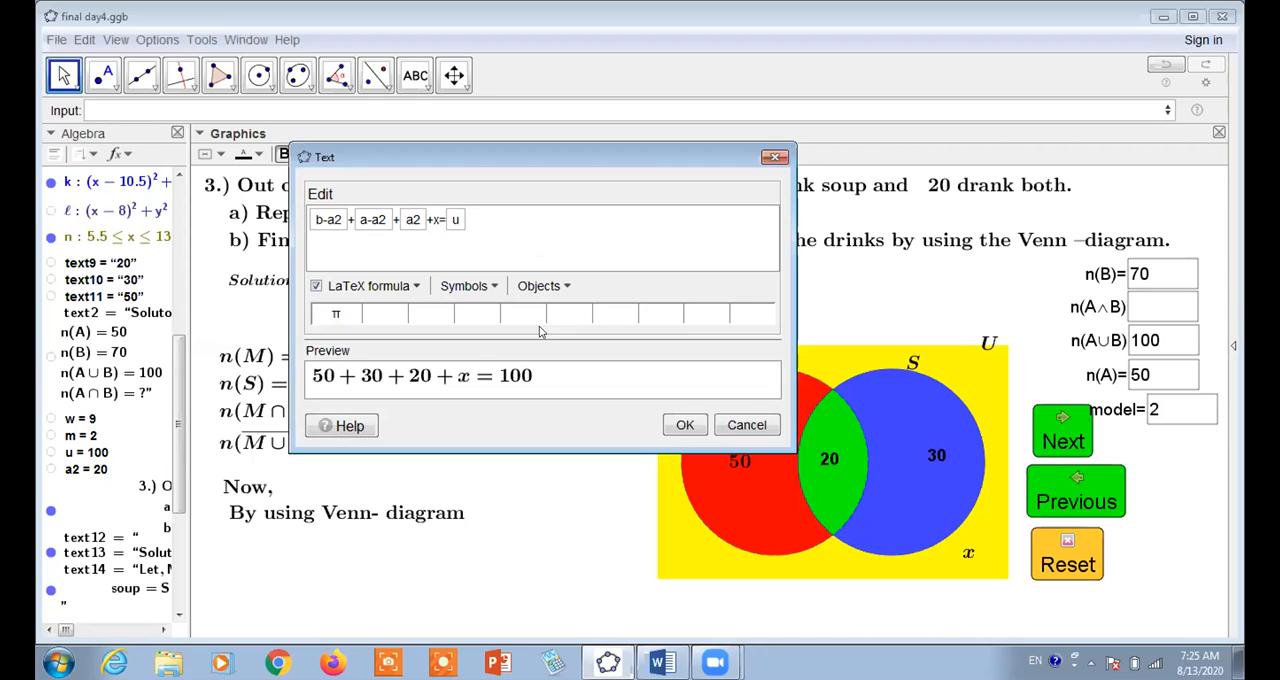
left_click(685, 427)
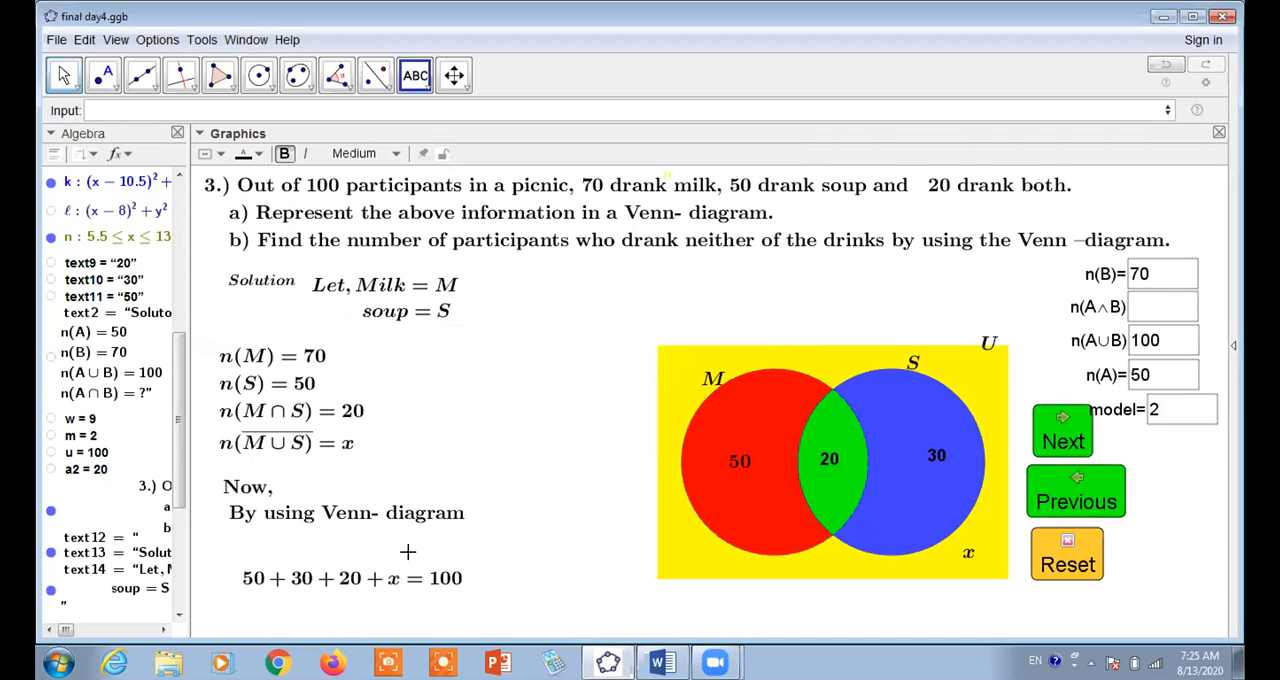
left_click_drag(384, 558, 381, 559)
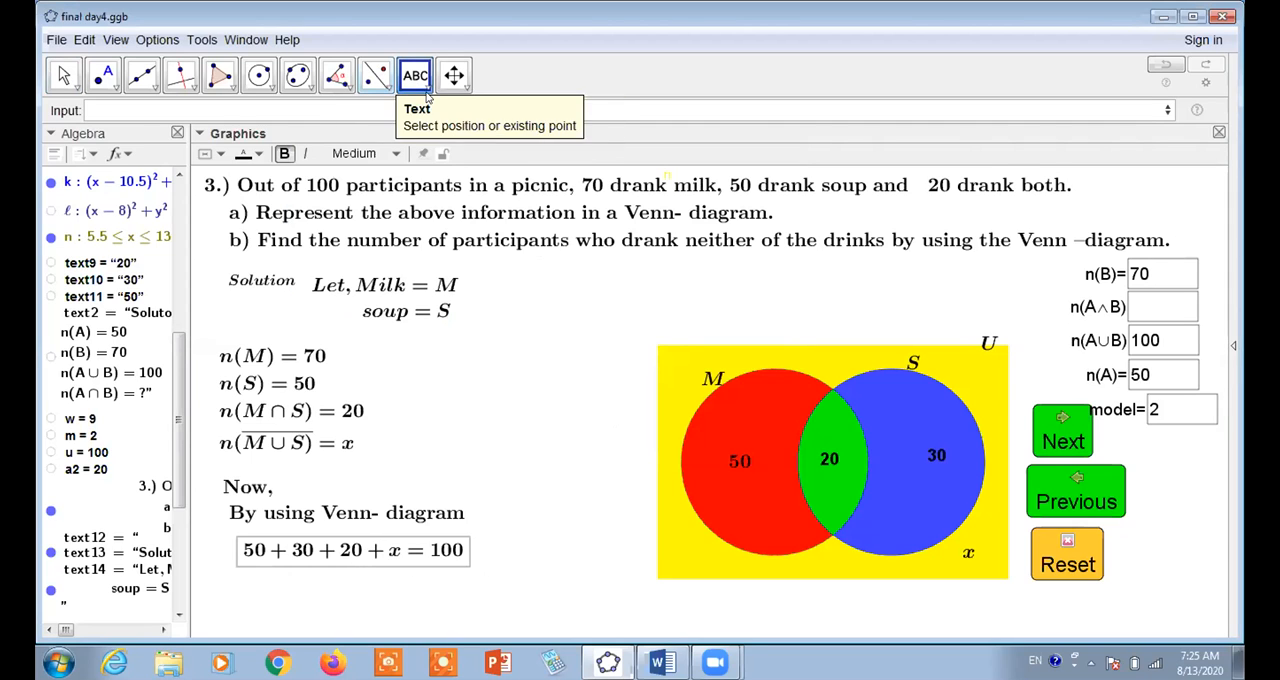
Start a new LaTeX text with "Or," followed by the dynamic expression a+b-a2 in an object box
left_click(463, 394)
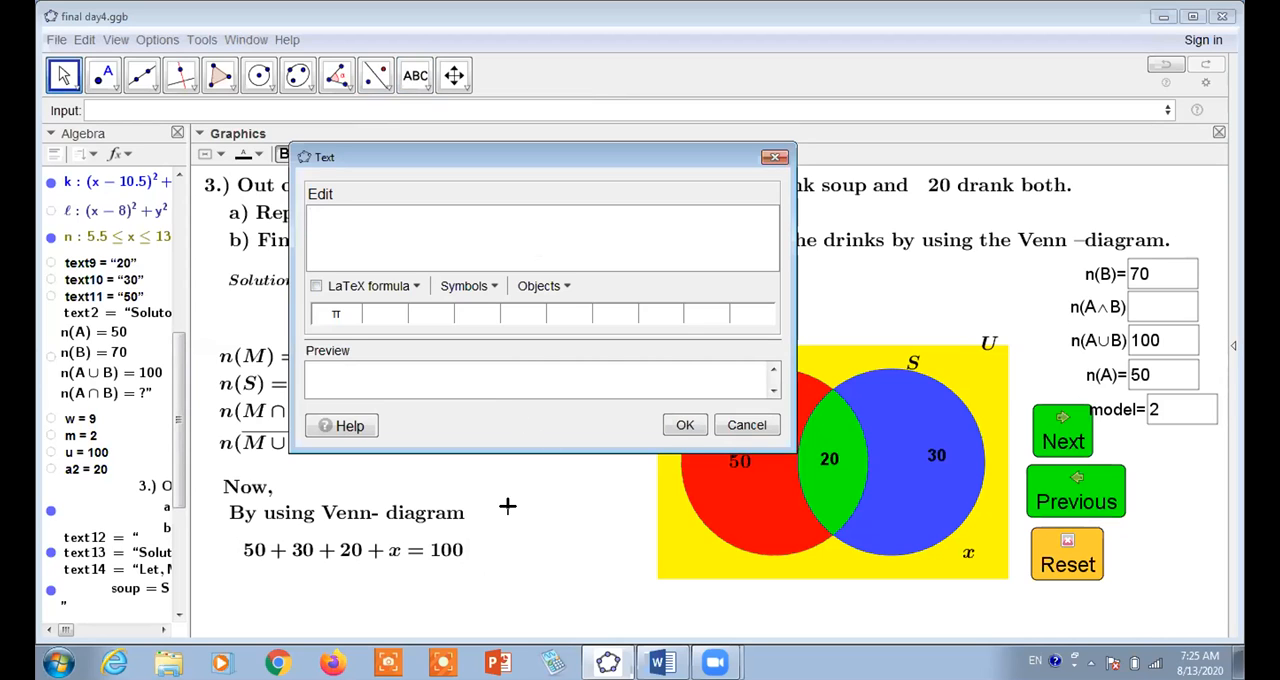
type("Or,")
left_click(324, 286)
left_click(567, 287)
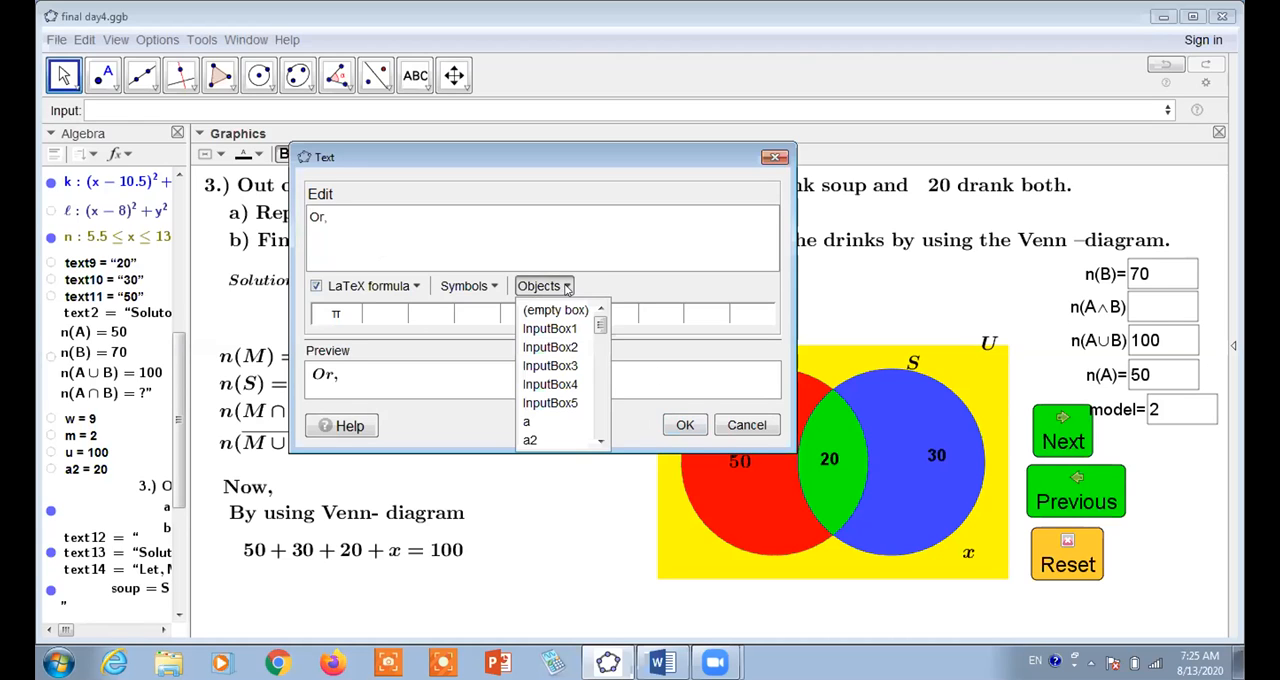
left_click(550, 314)
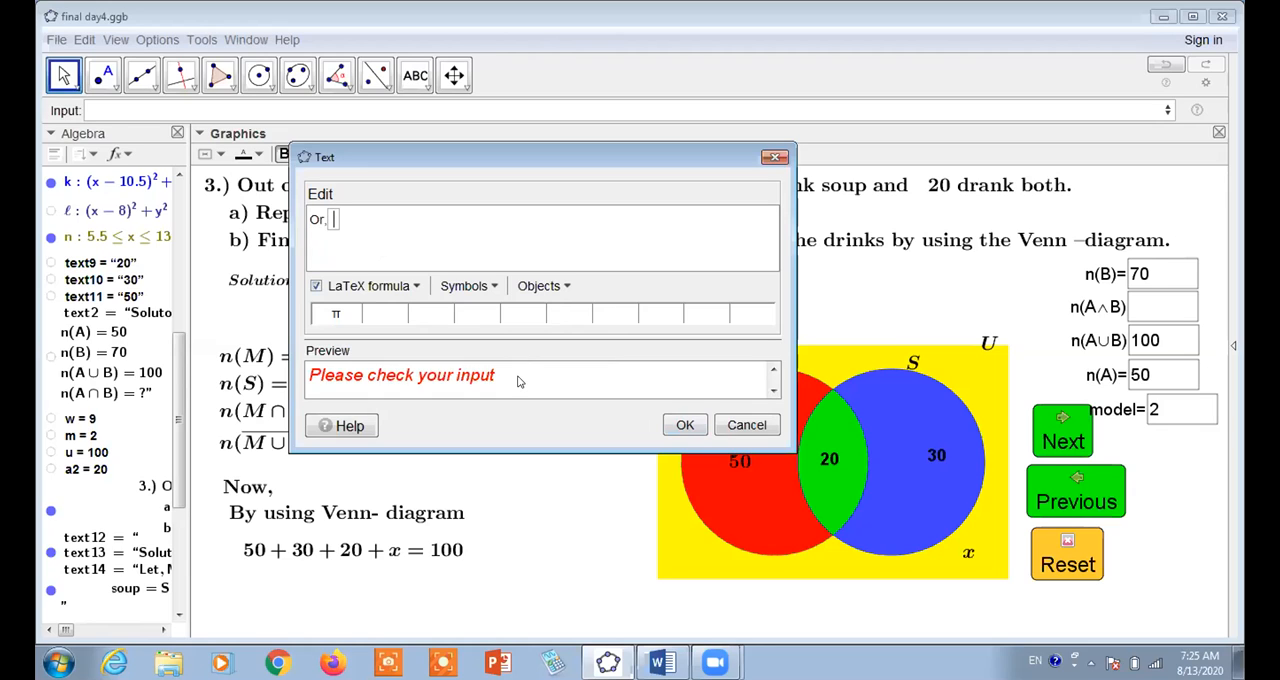
type("a")
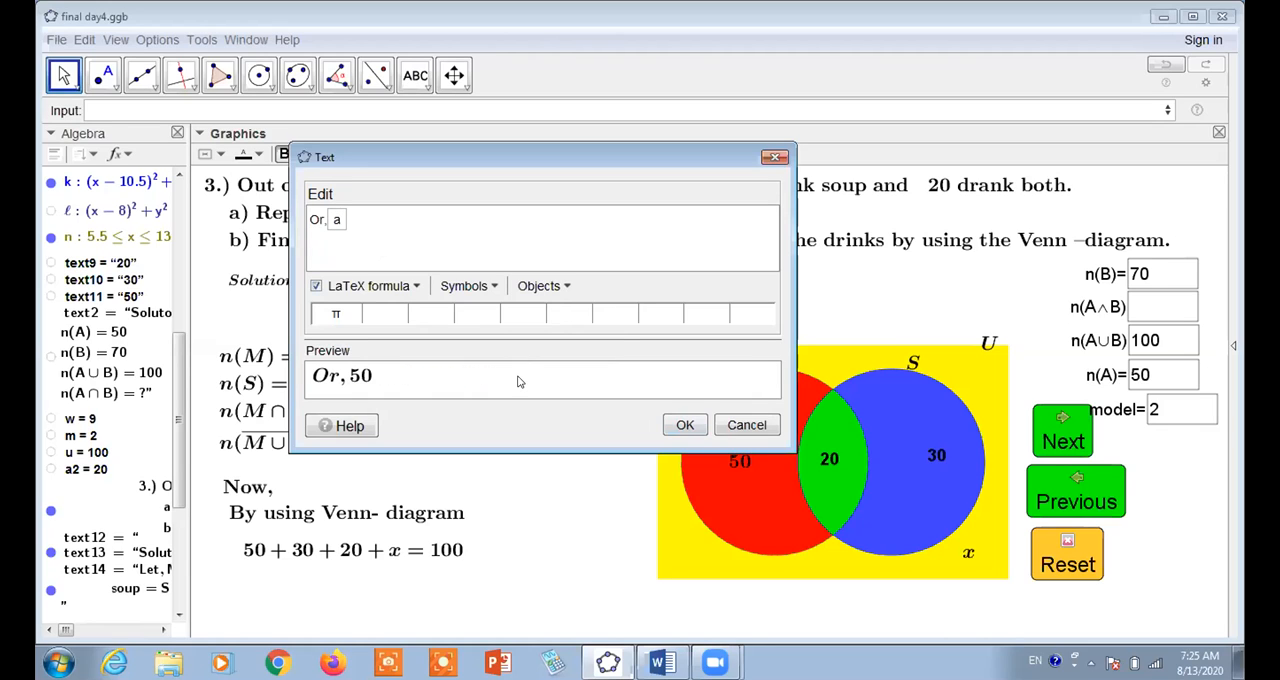
type("+")
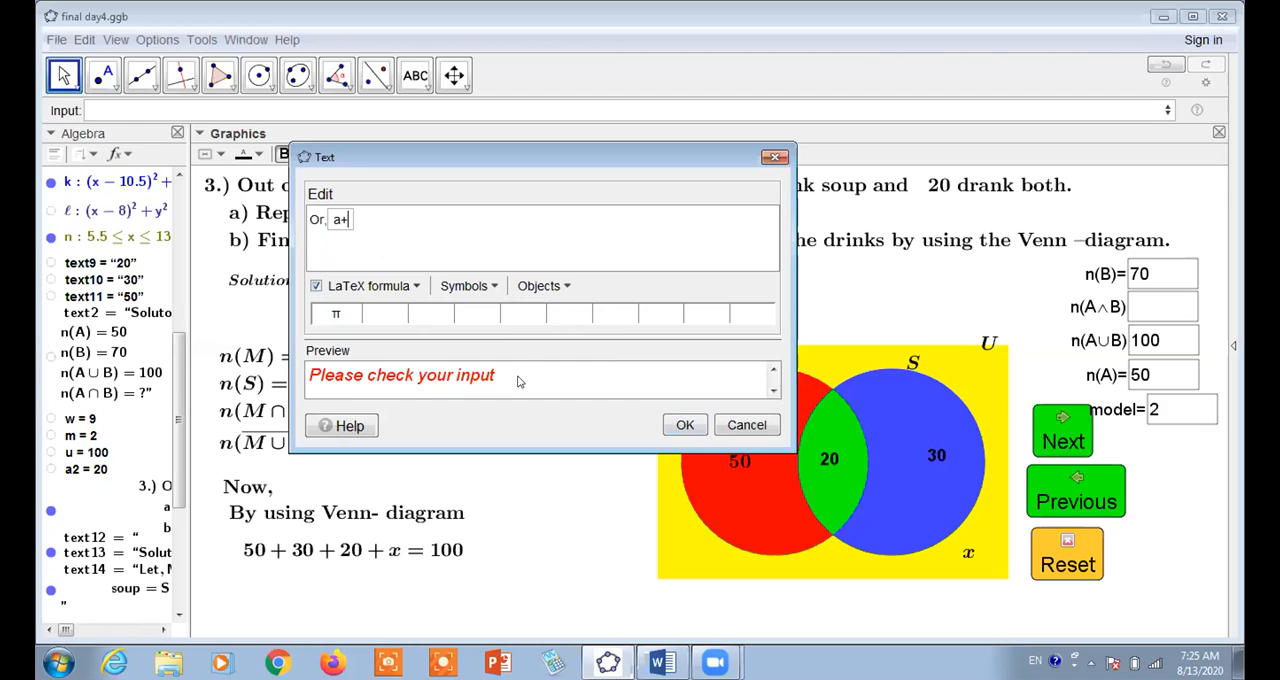
type("b-a2")
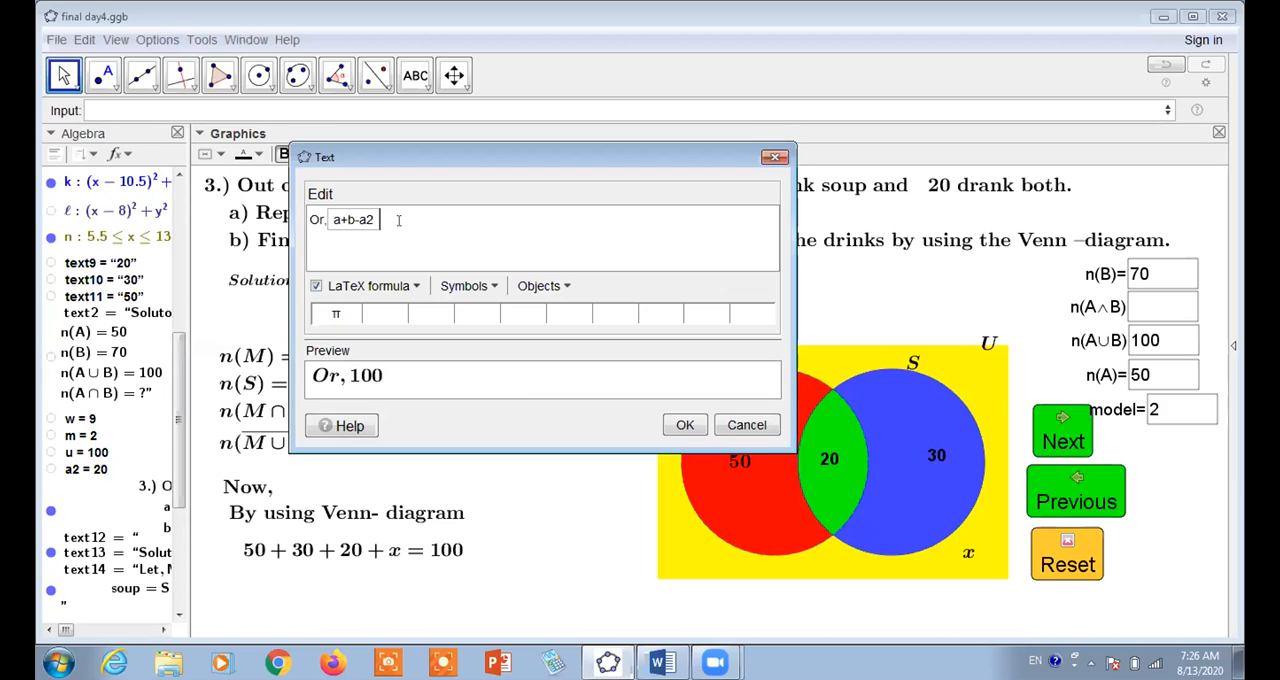
Finish the line with +x= and the dynamic value u, create it, and place it beneath the first equation
type("x=")
left_click(88, 453)
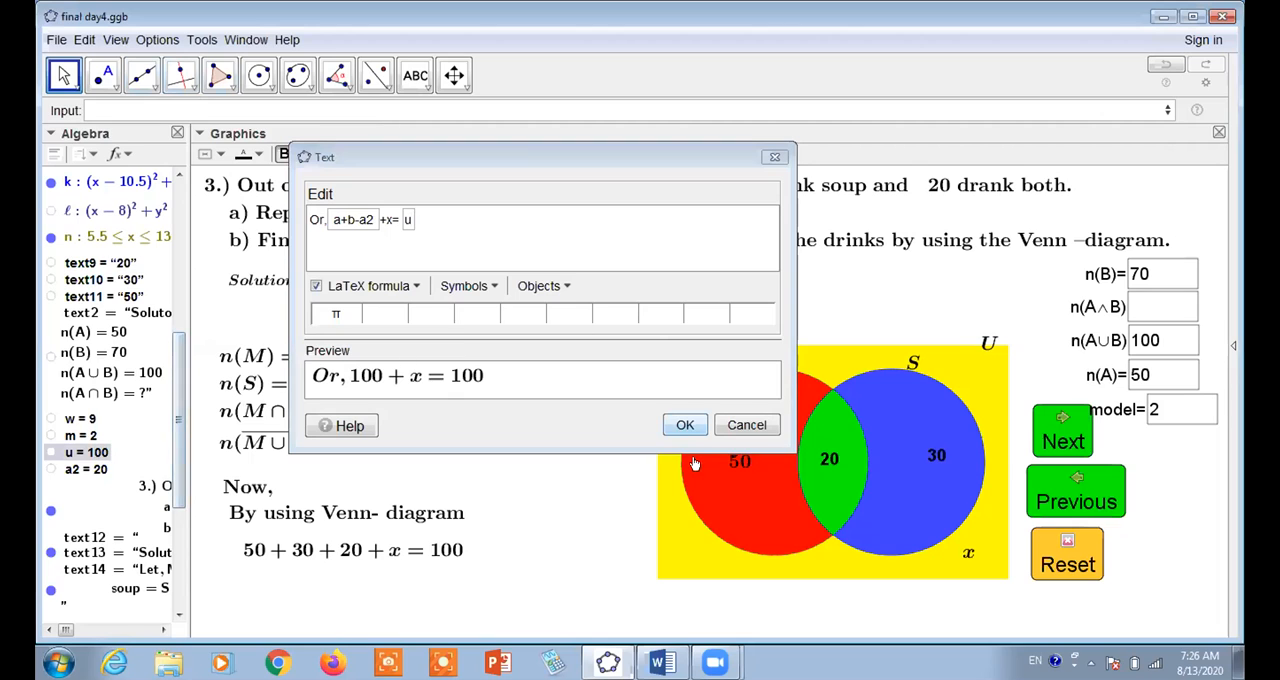
left_click(684, 427)
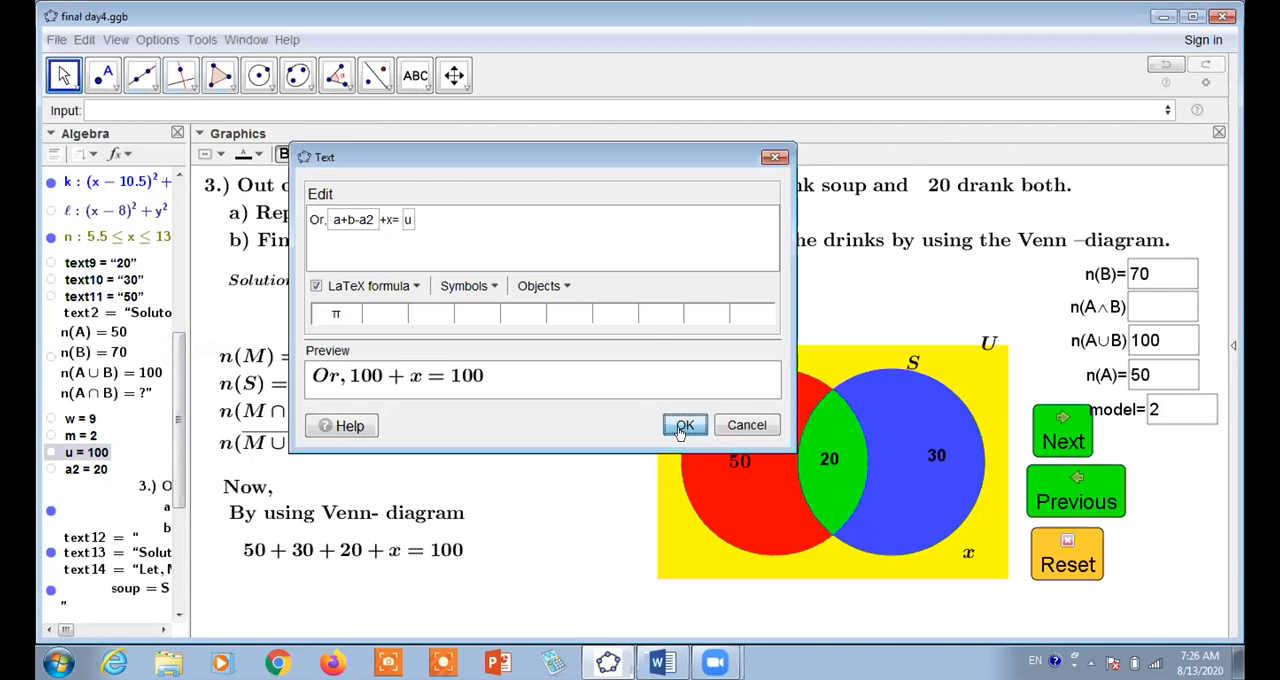
left_click_drag(530, 475, 375, 587)
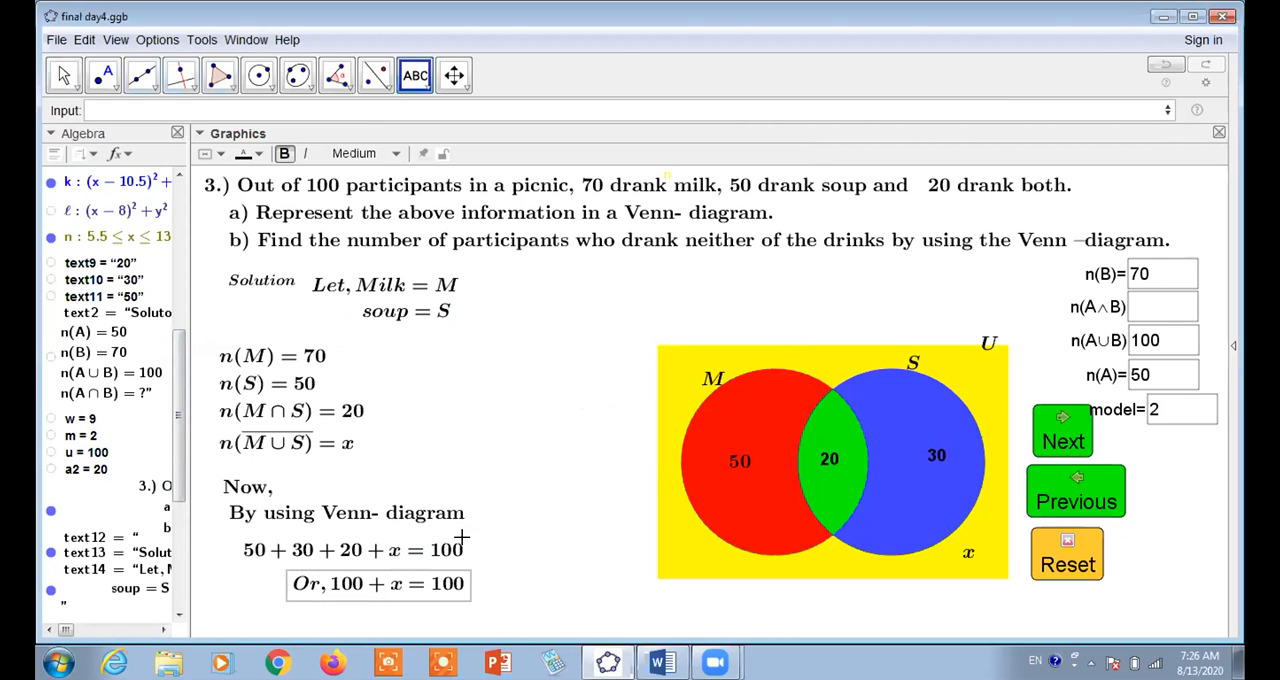
Start a new LaTeX text reading "Or, x=" followed by the dynamic value u in an object box
left_click(465, 405)
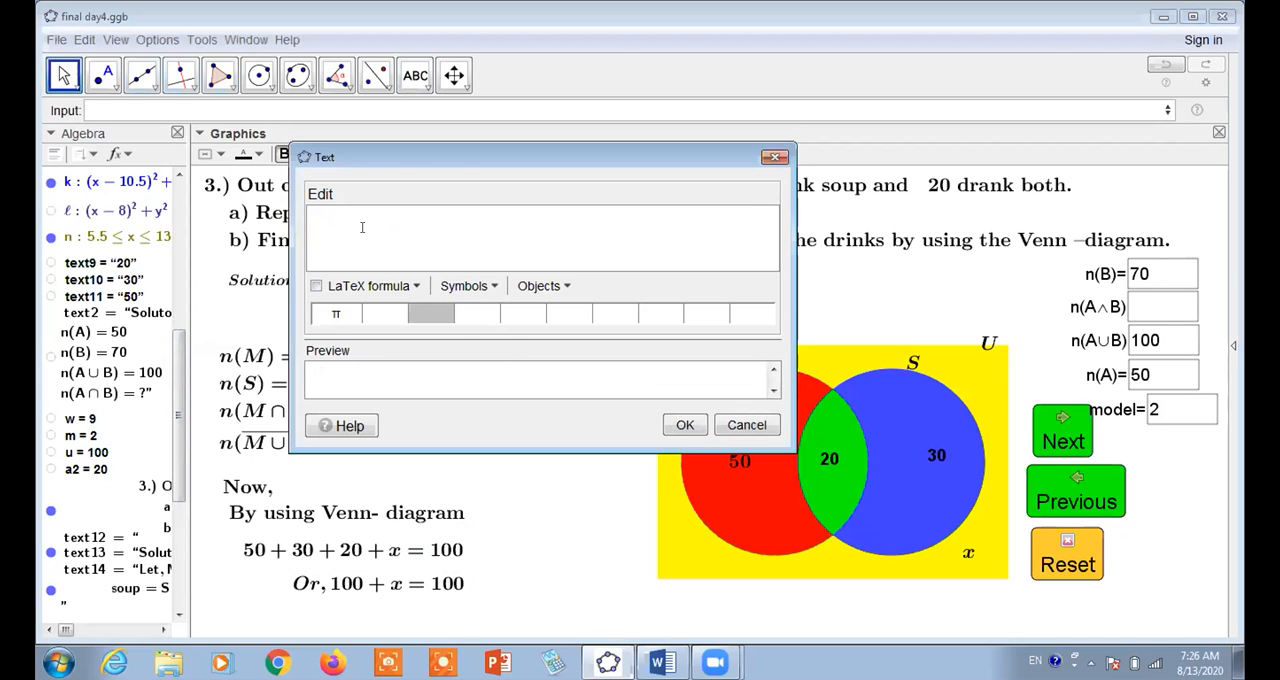
type("o")
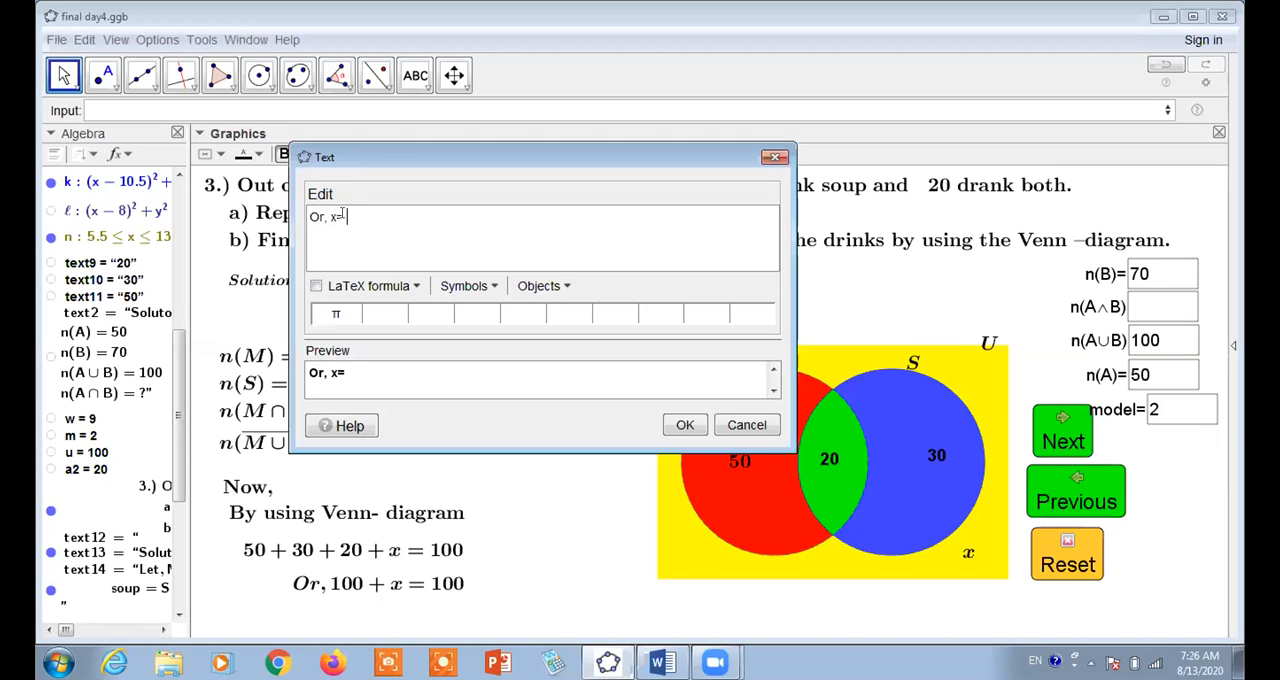
left_click(316, 286)
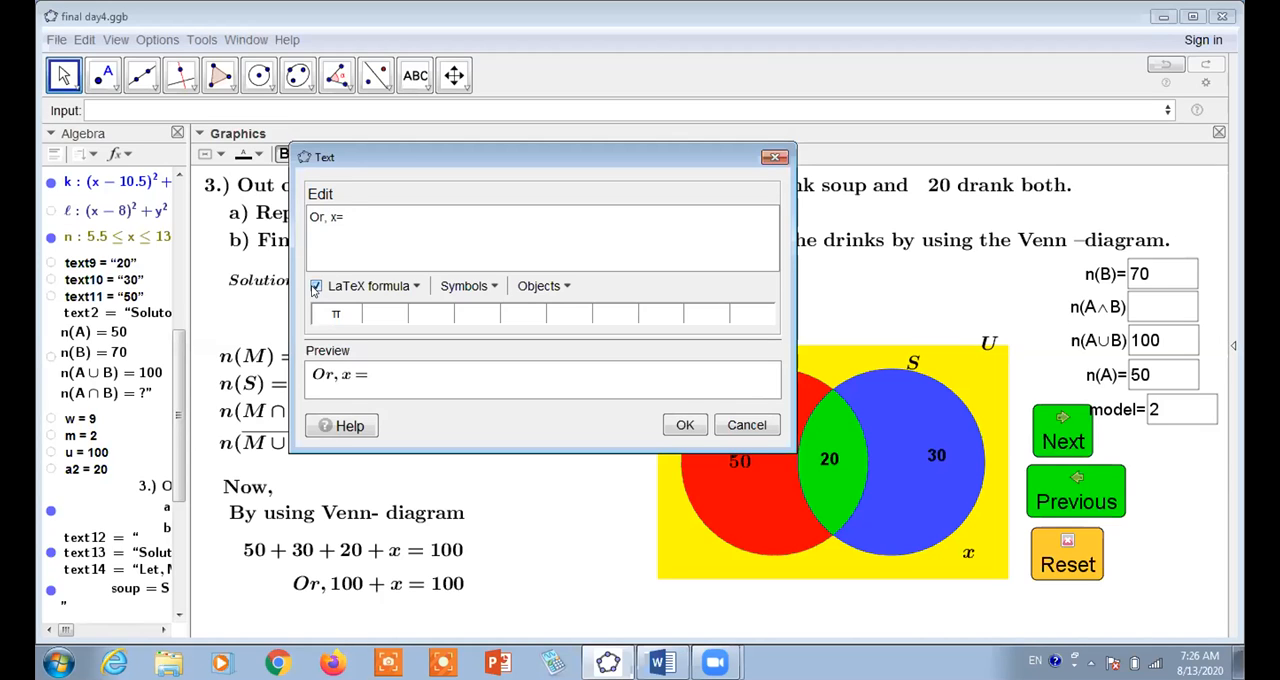
left_click(80, 452)
left_click(538, 286)
left_click(599, 440)
scroll(599, 440, "down", 10)
scroll(599, 440, "down", 10)
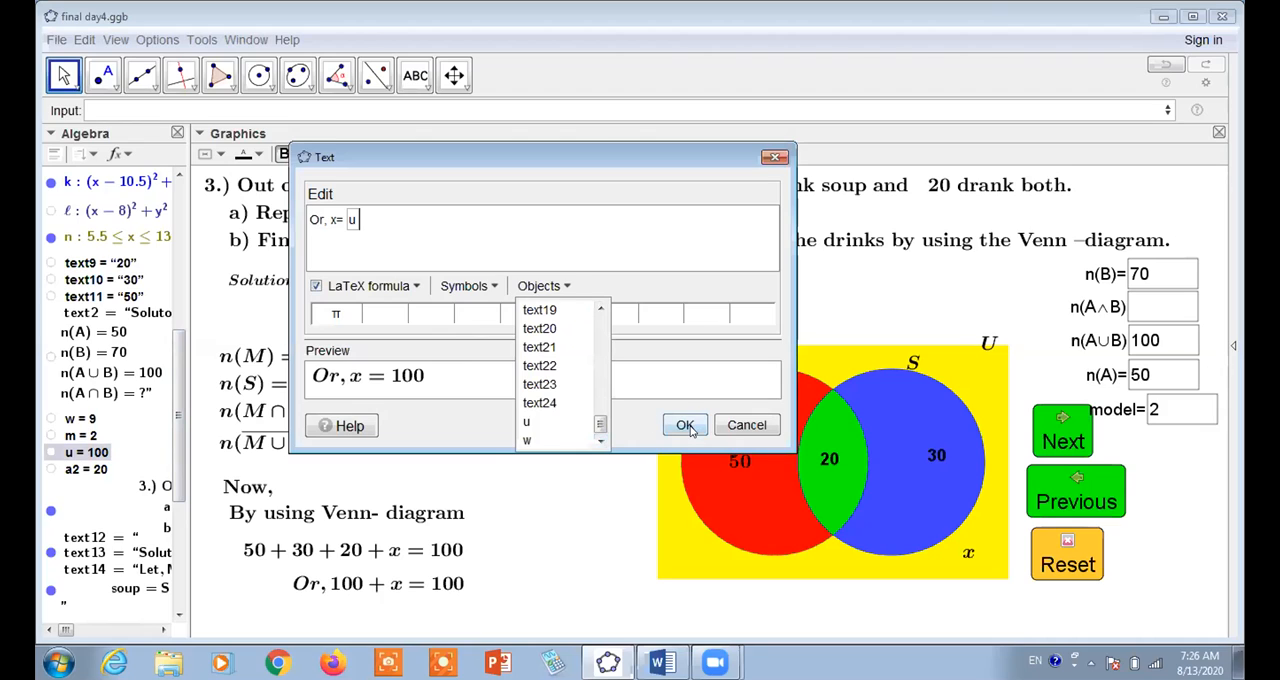
Complete the text with a minus sign and the dynamic expression a+b-a2, create it, and place it beneath the "Or, 100 + x = 100" line
left_click(538, 227)
type("-")
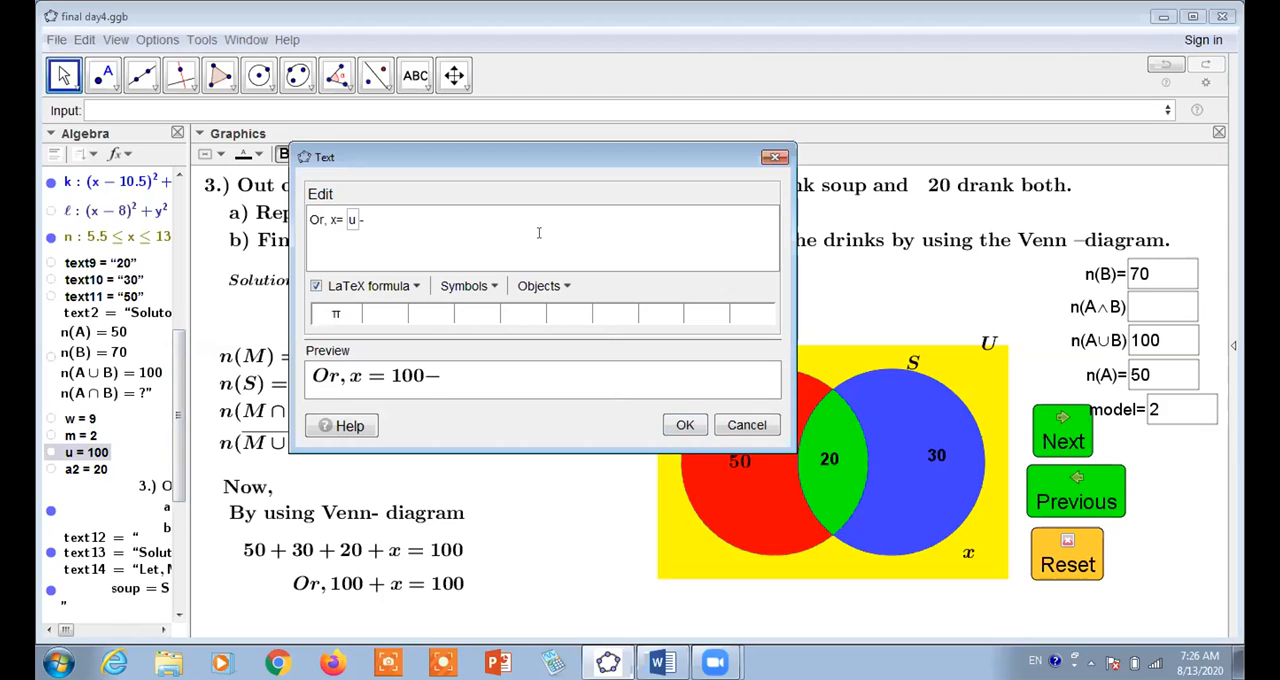
left_click(567, 288)
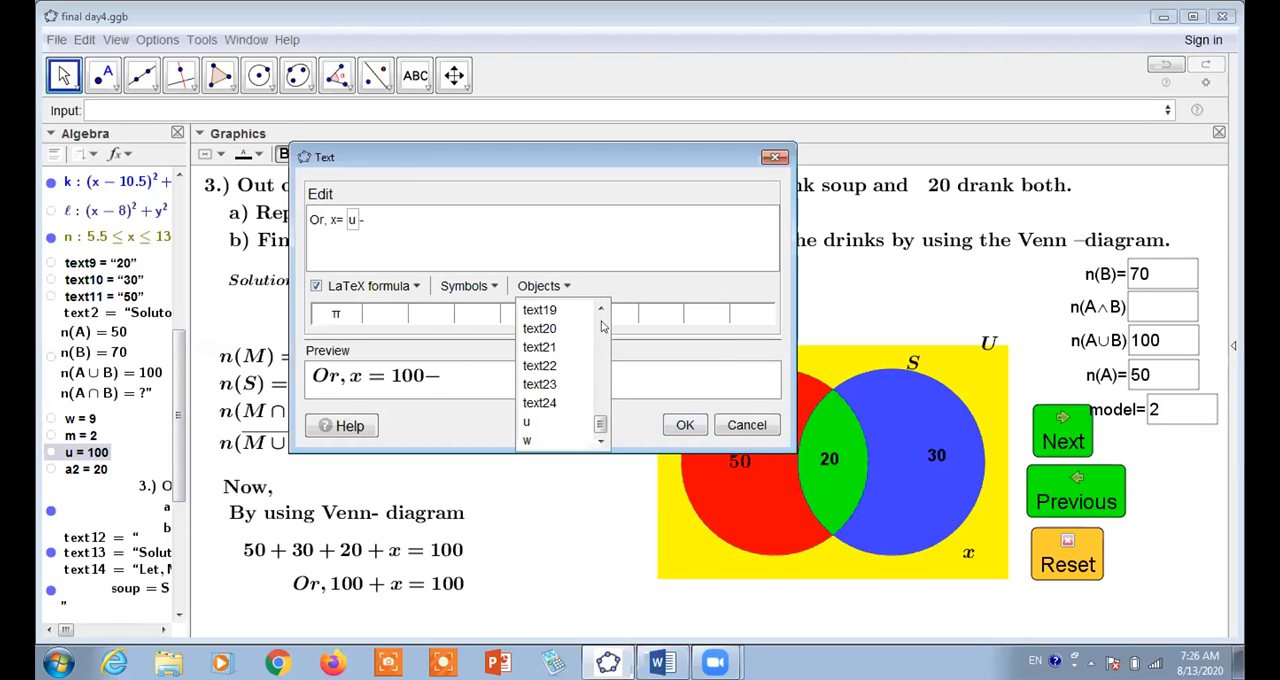
left_click(601, 308)
scroll(601, 308, "up", 10)
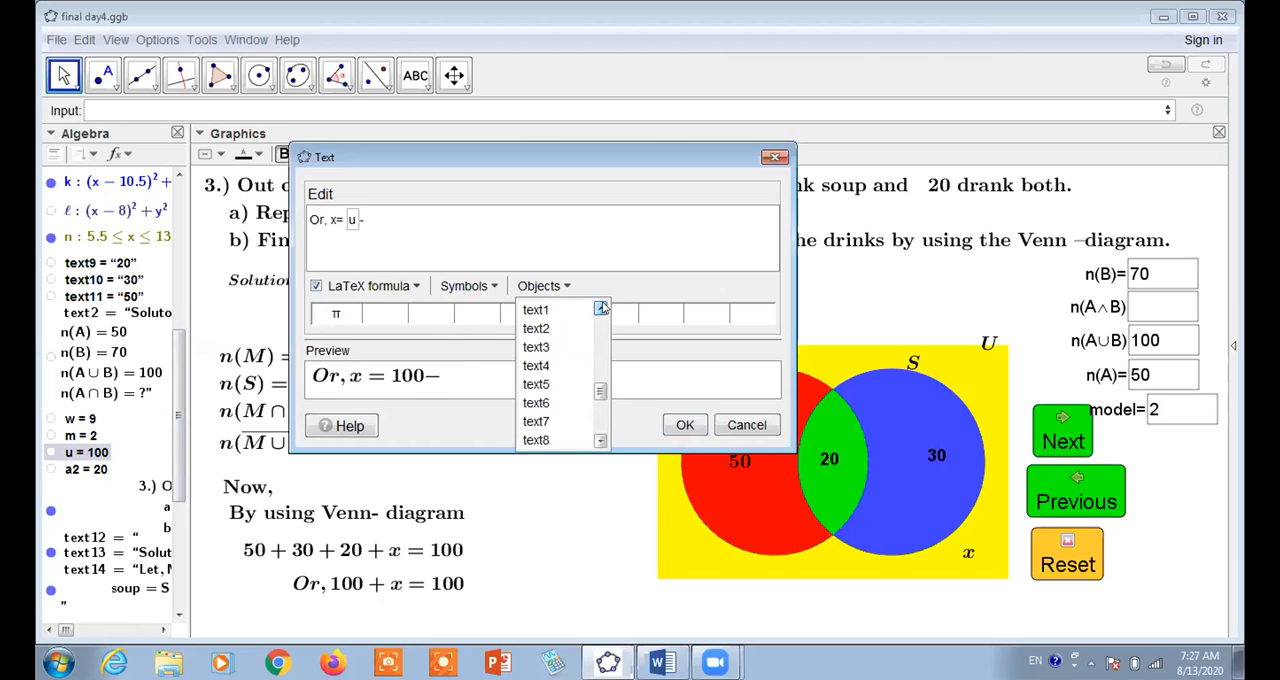
scroll(601, 308, "up", 3)
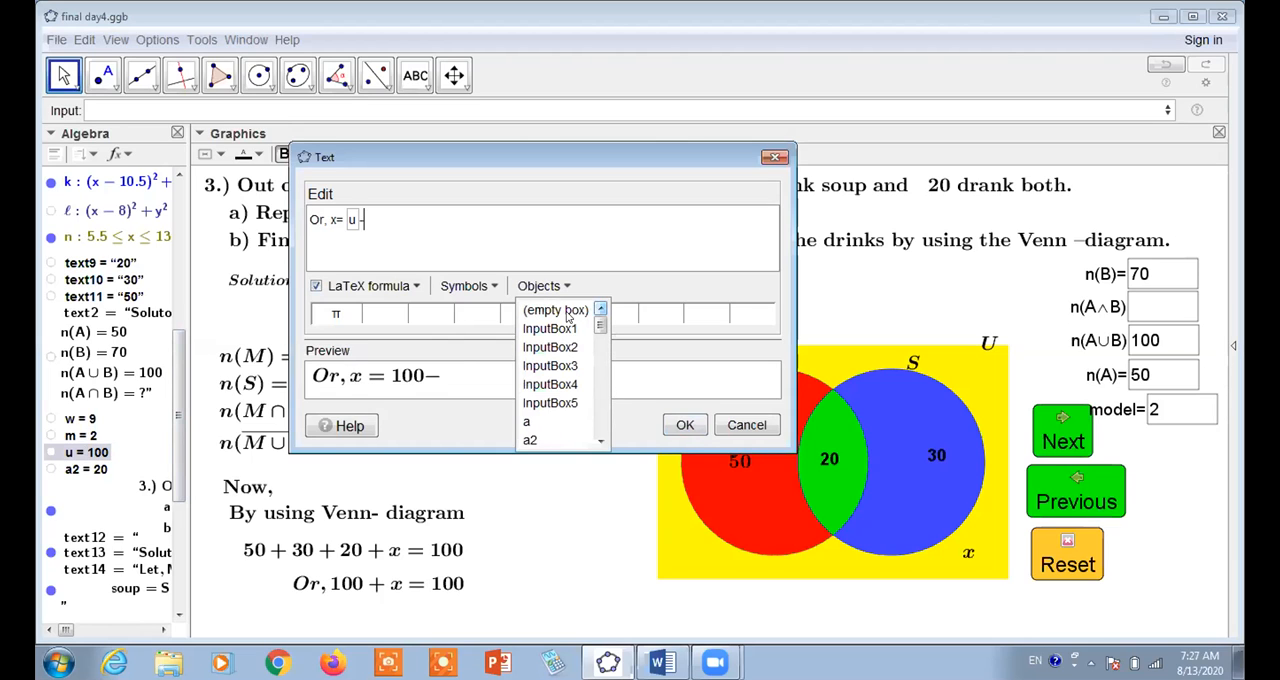
left_click(553, 312)
type("a")
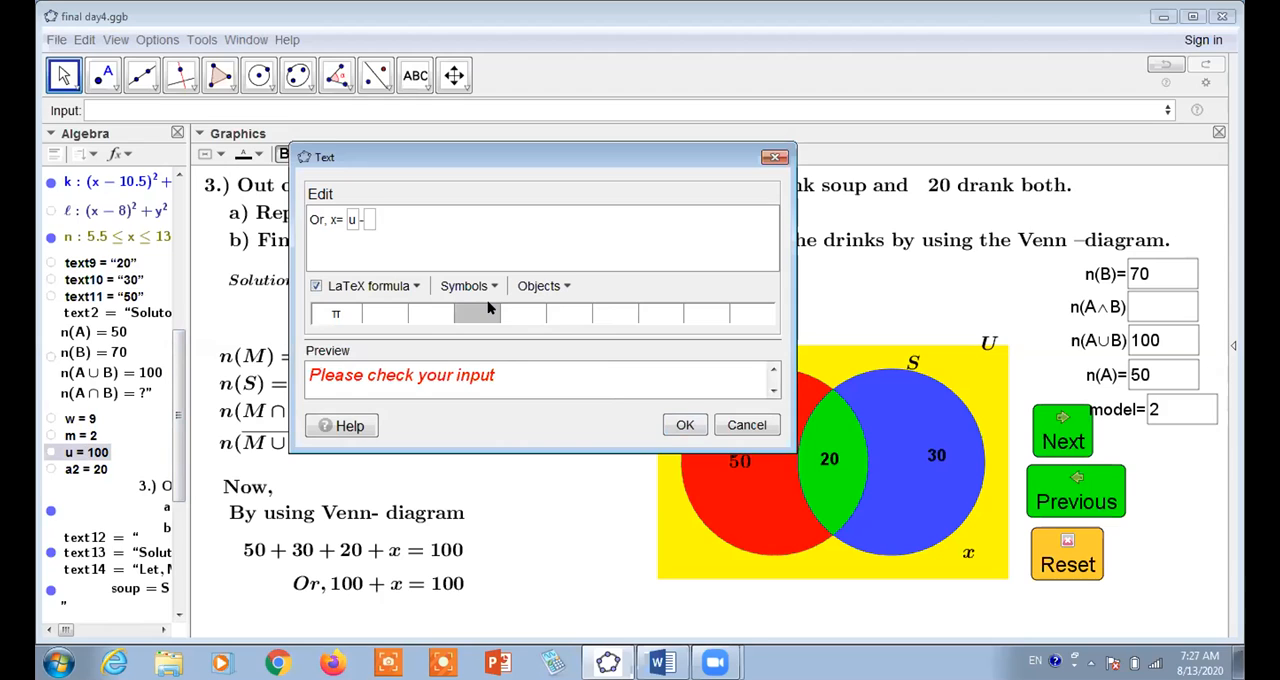
type("+b")
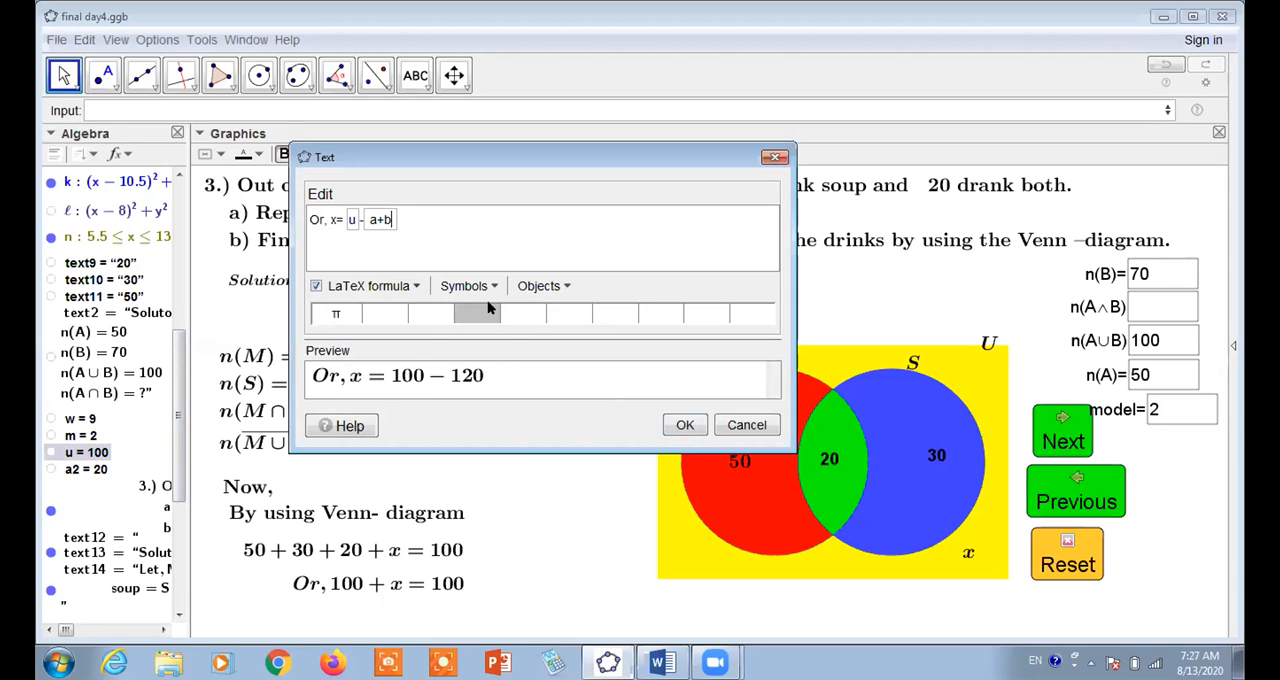
type("-")
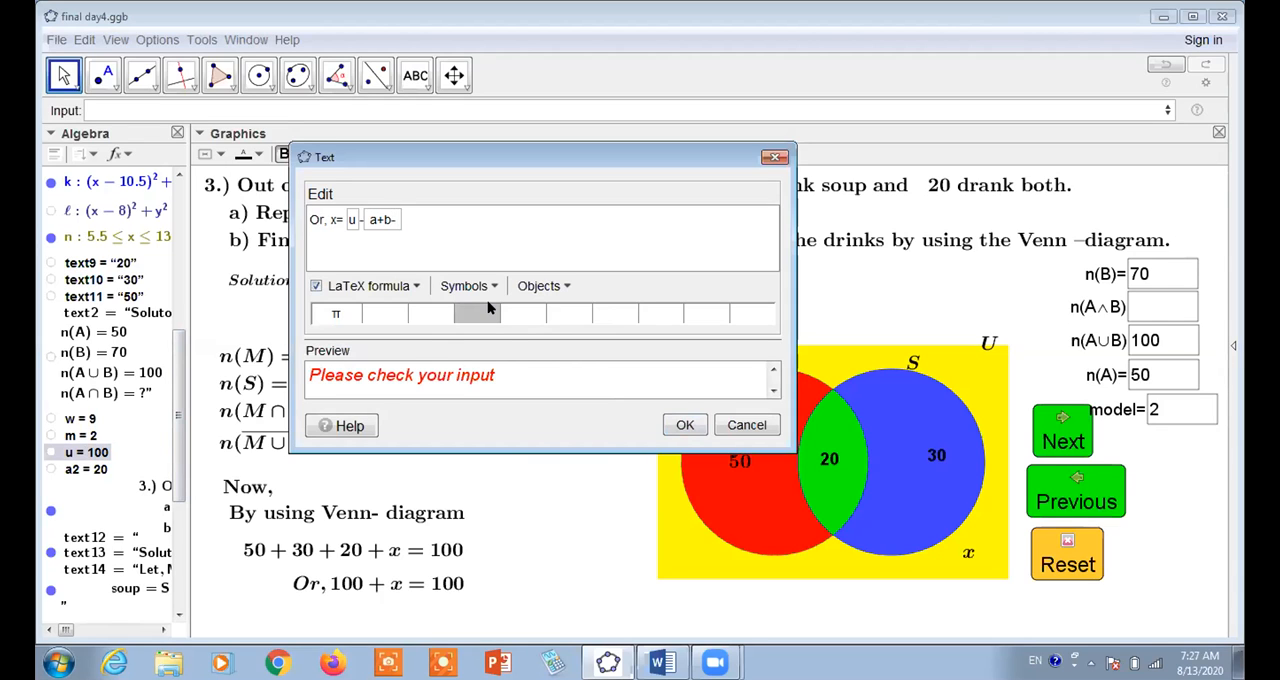
type("a2")
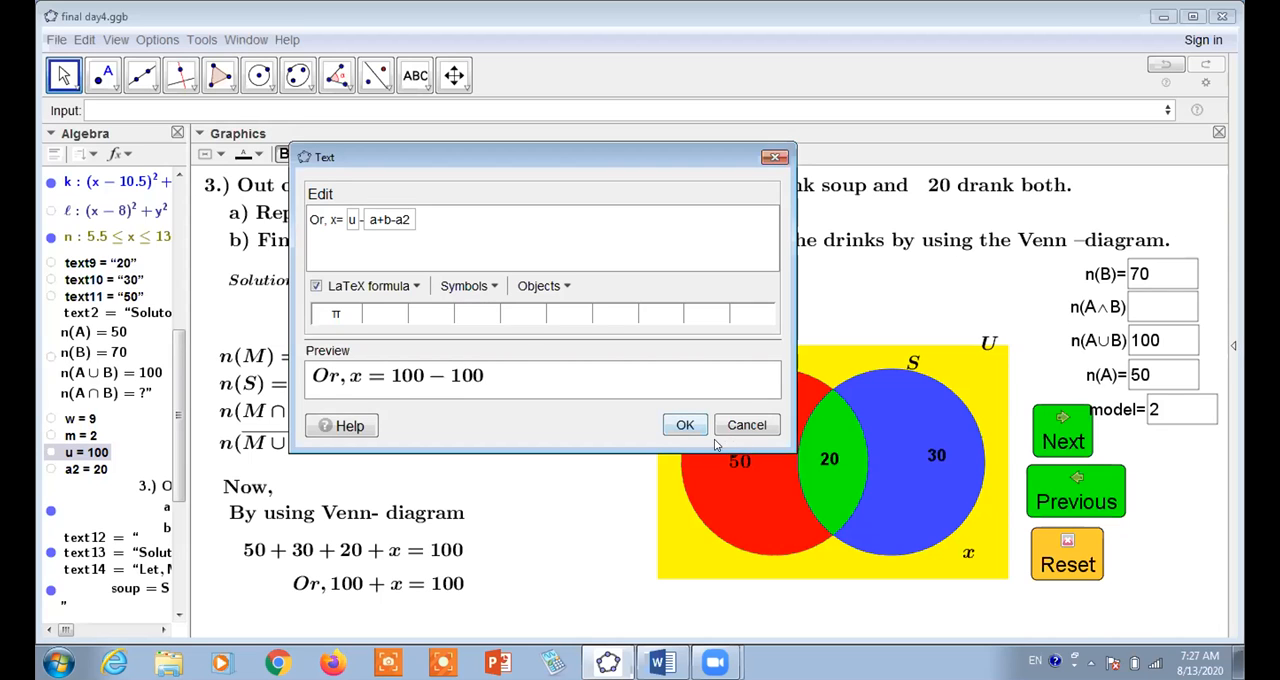
left_click(684, 425)
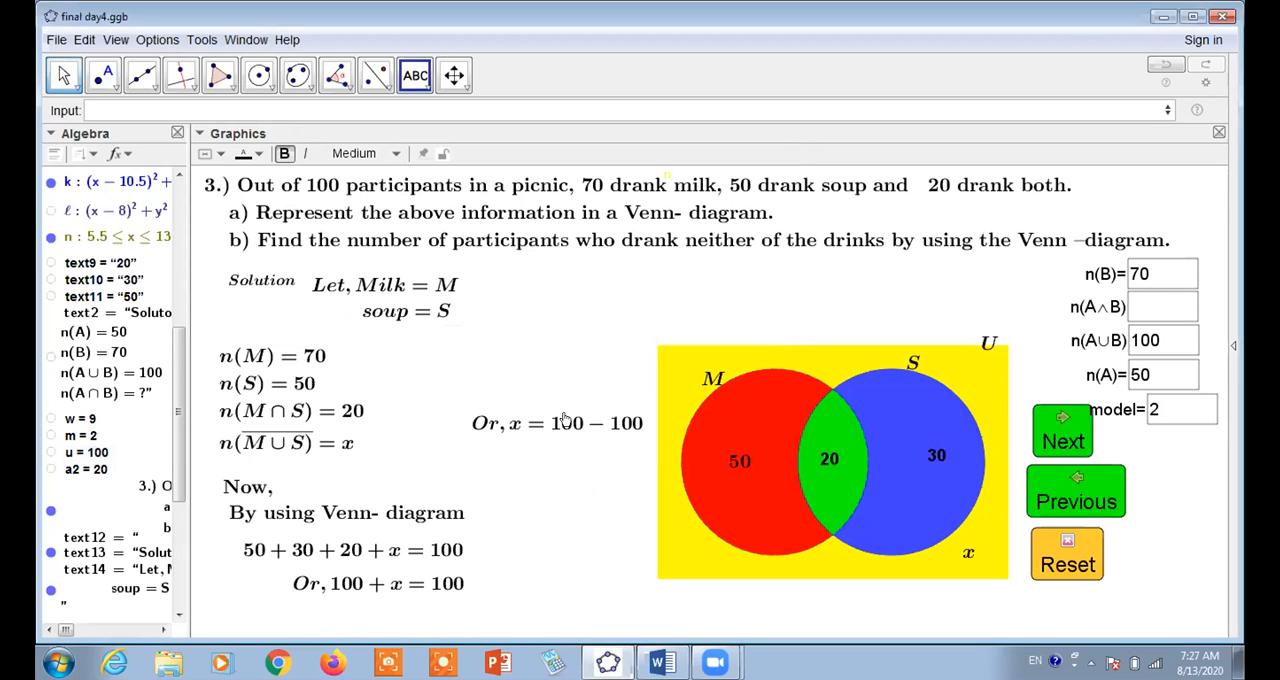
left_click_drag(558, 424, 437, 608)
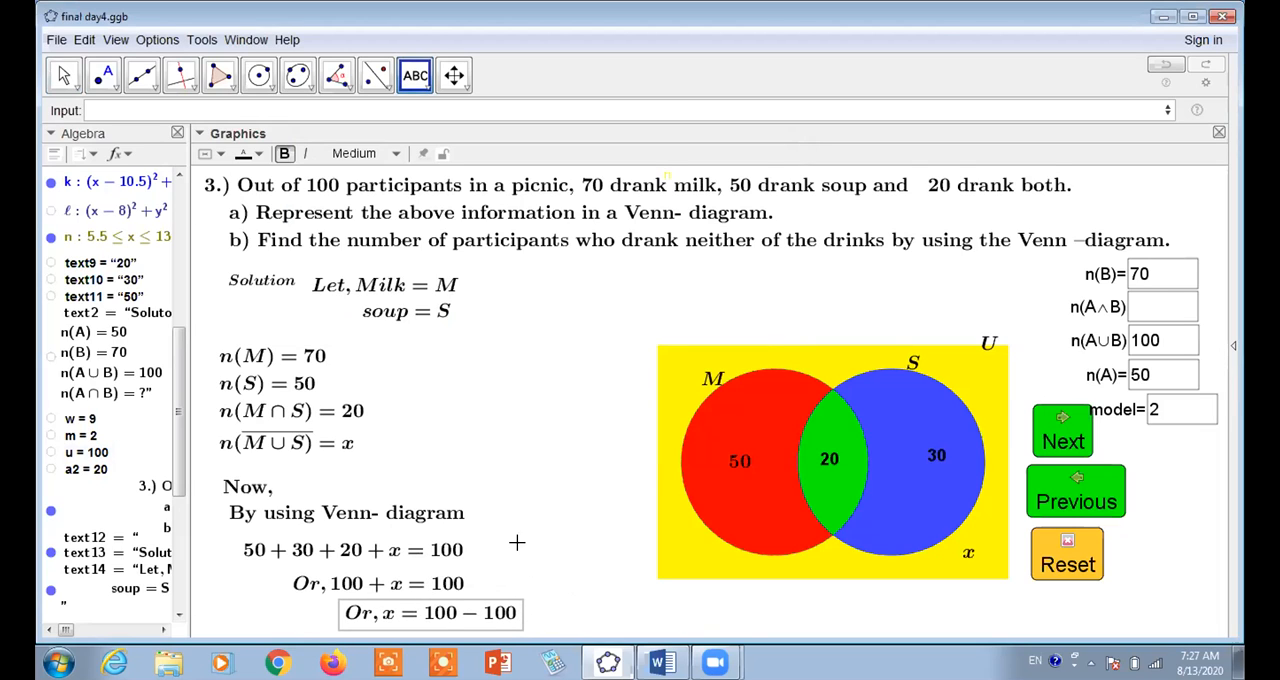
Start another LaTeX text with the therefore symbol ∴ followed by x=
left_click(533, 368)
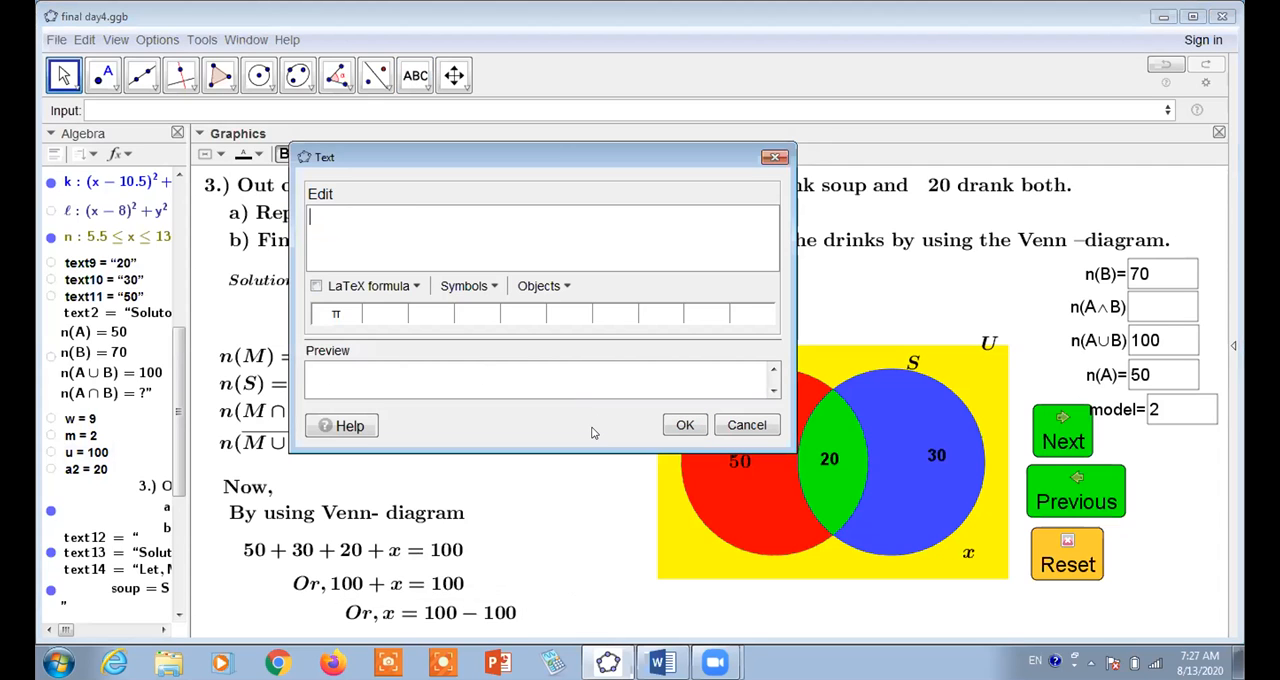
left_click(365, 286)
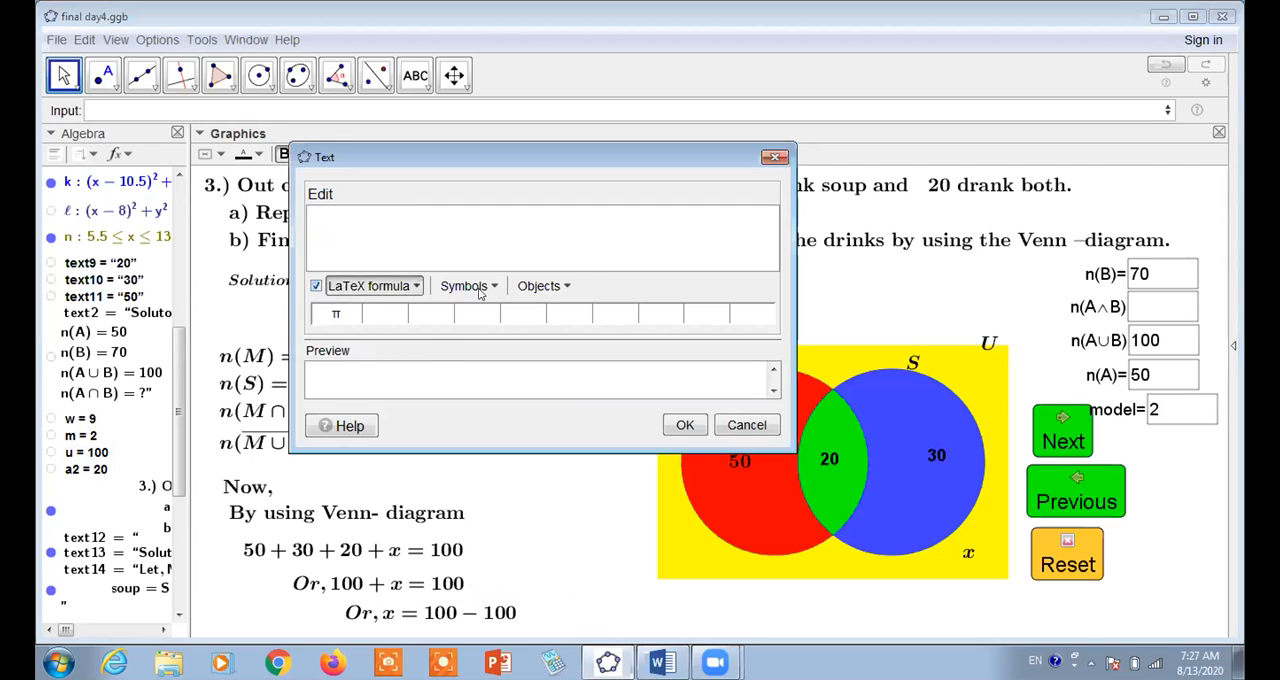
left_click(466, 286)
mouse_move(494, 411)
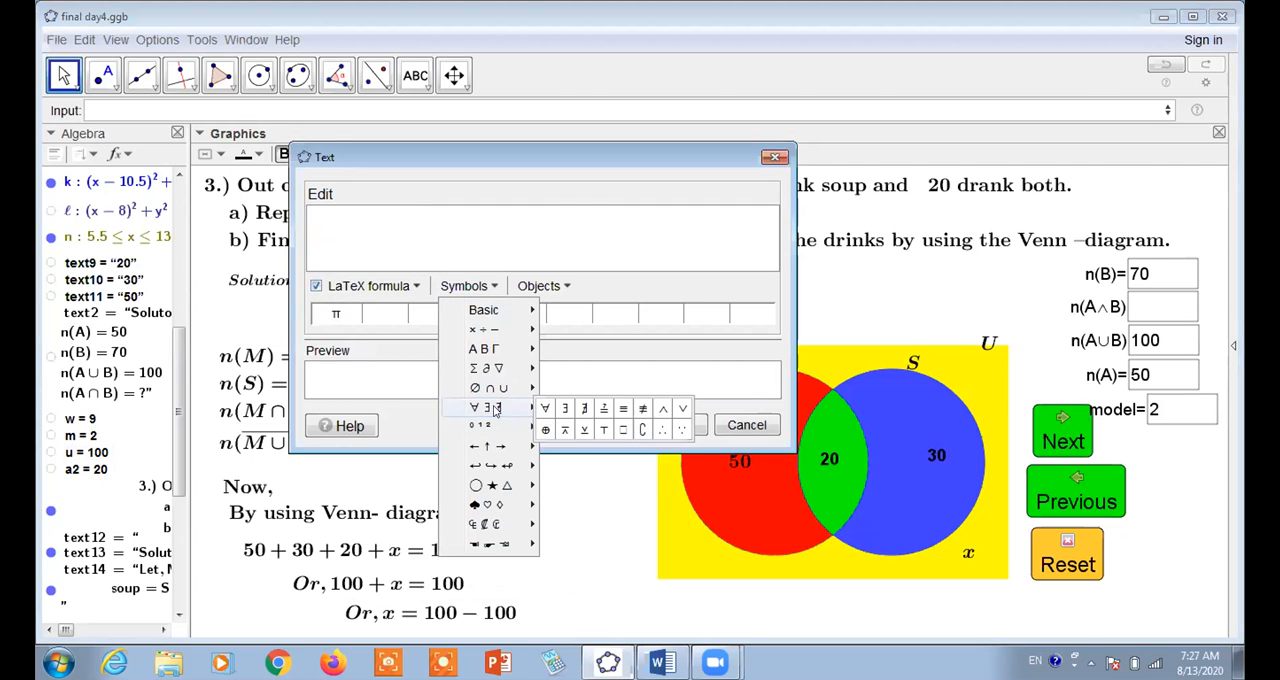
left_click(658, 468)
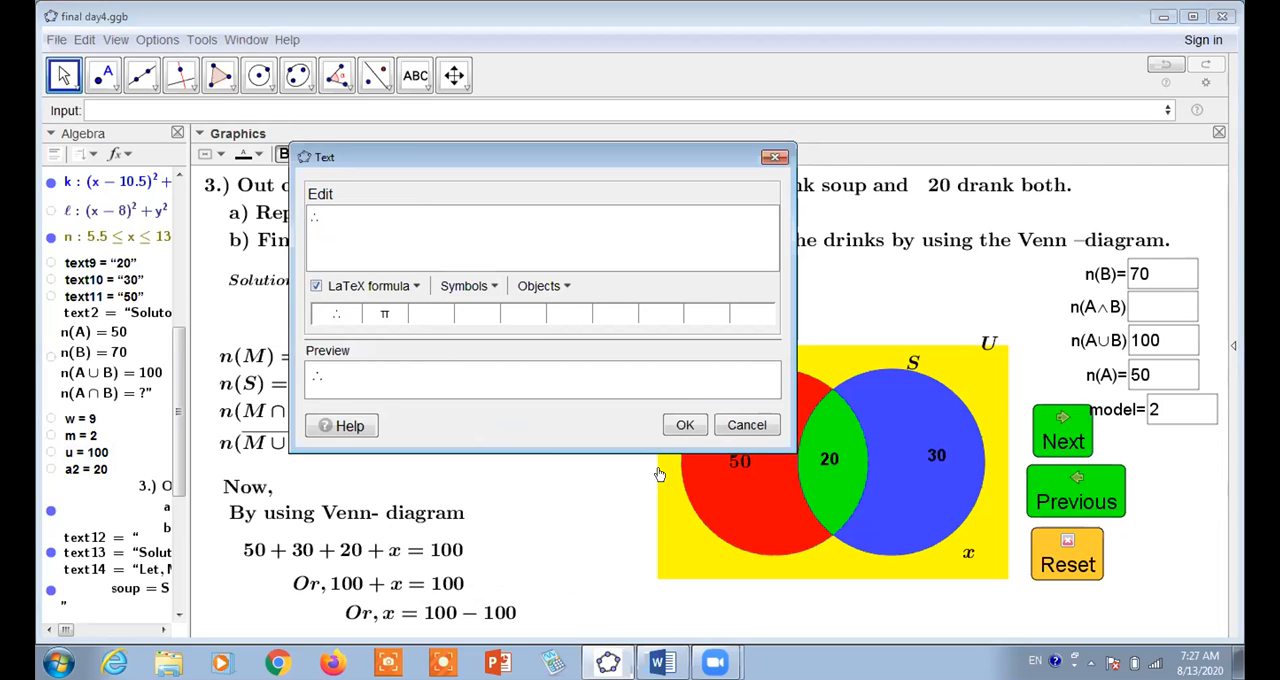
type("x=")
Complete the text with the dynamic expression u-(a+b-a2) in an object box, create it, and move it beside "By using Venn- diagram"
left_click(563, 287)
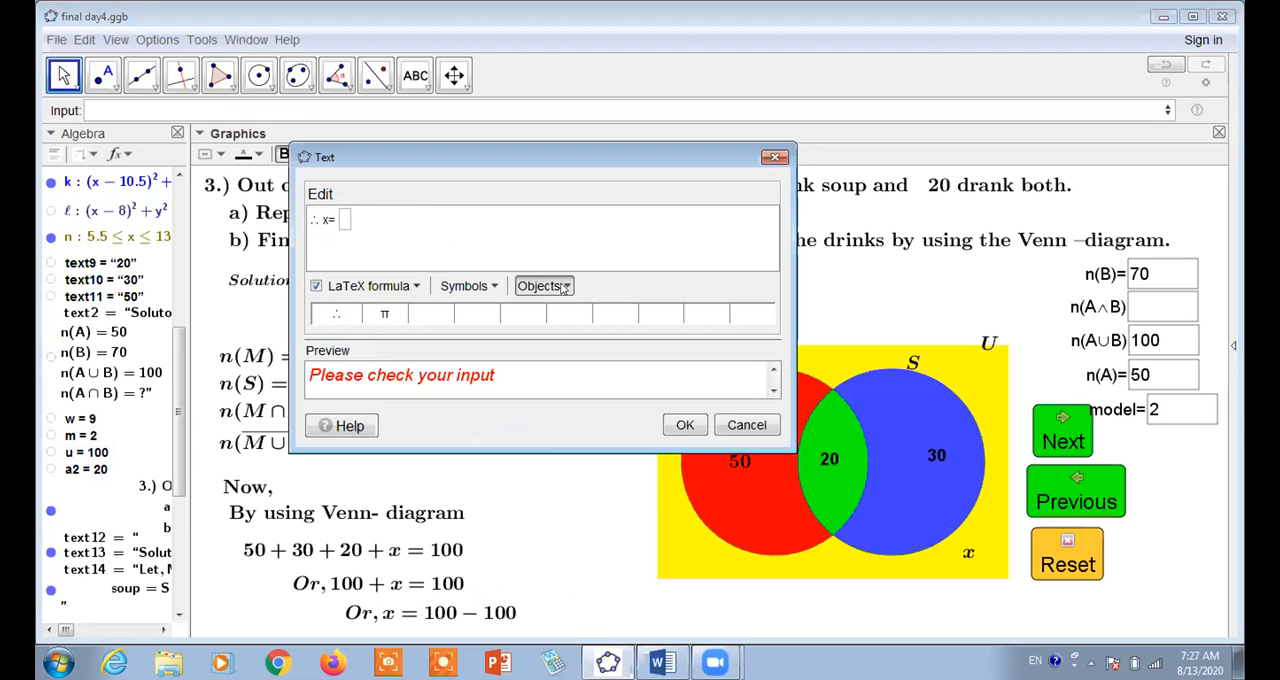
type("u-(a+b-a2")
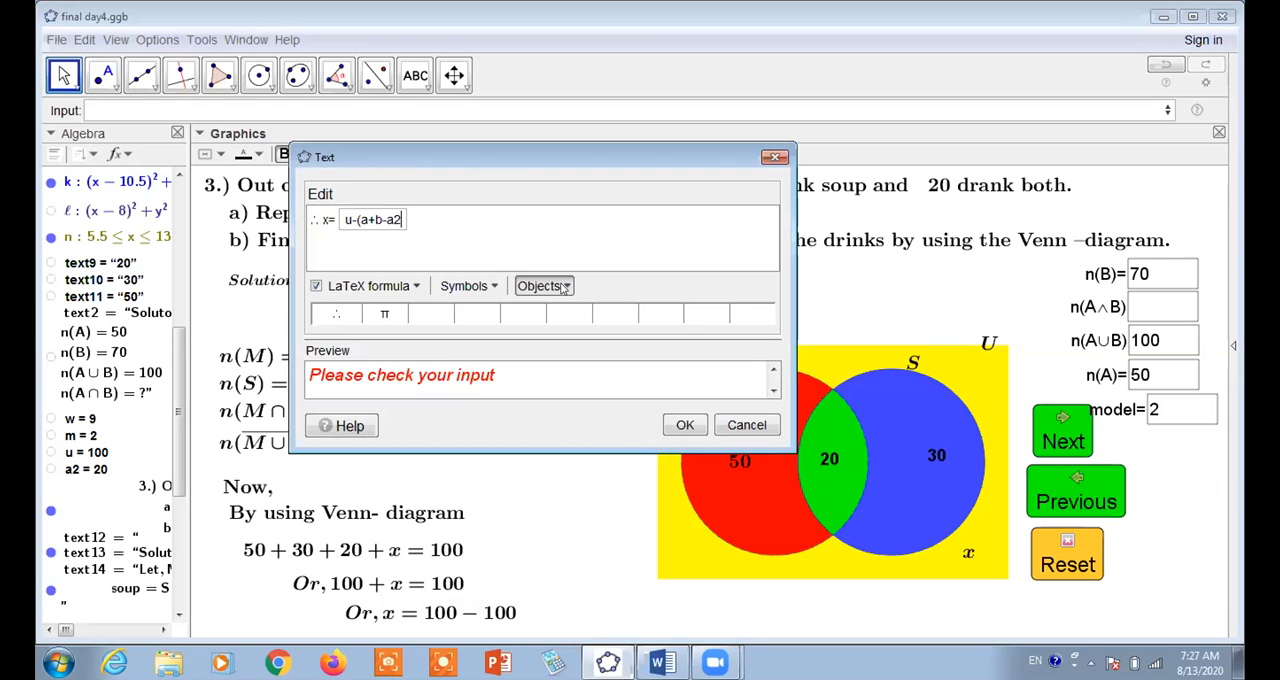
type(")")
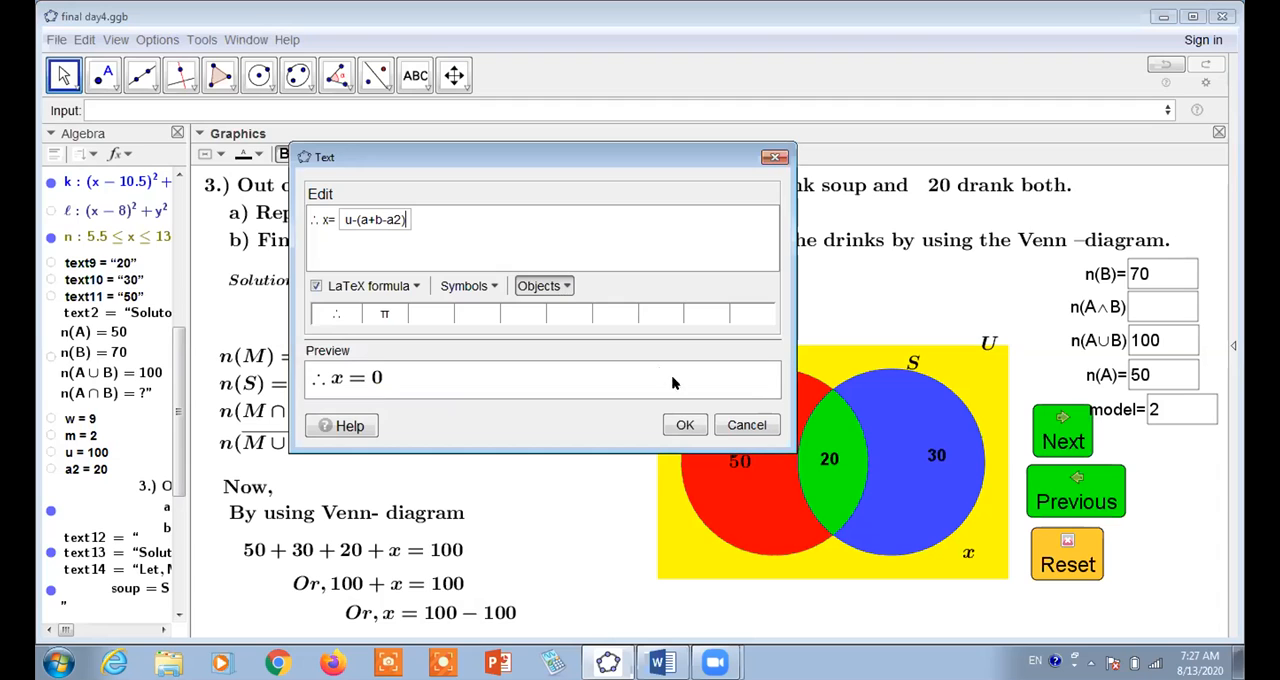
left_click(685, 425)
left_click_drag(543, 368, 540, 521)
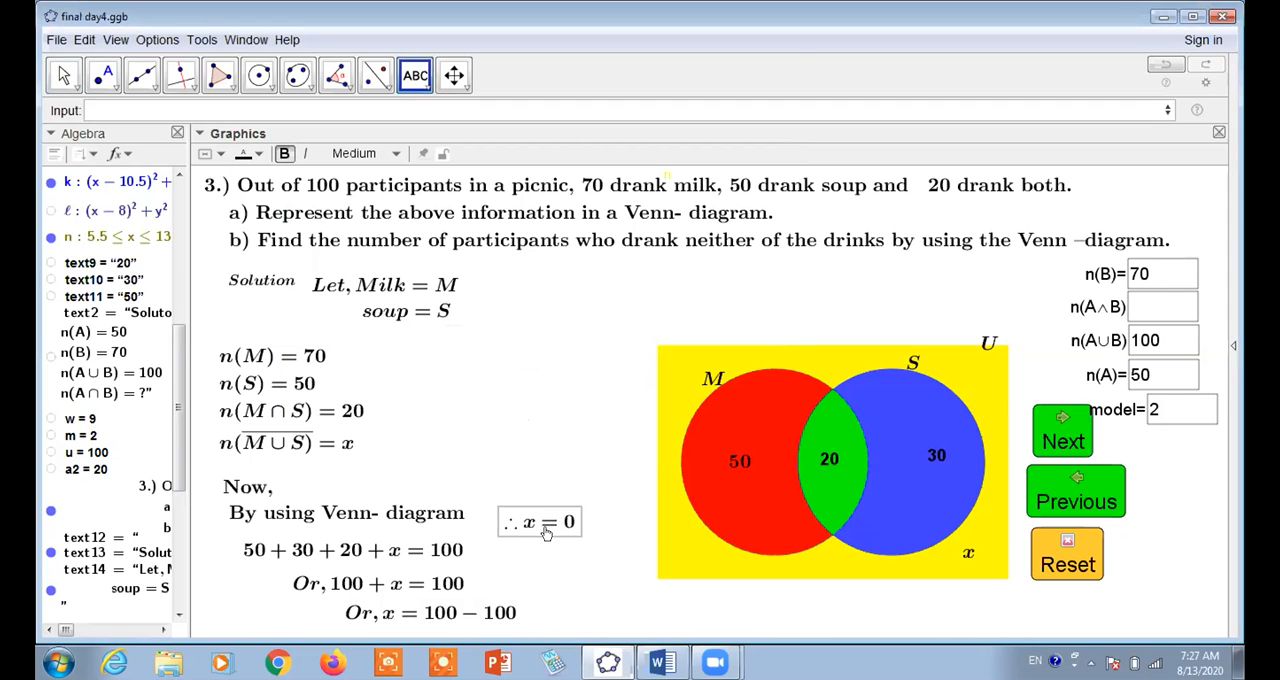